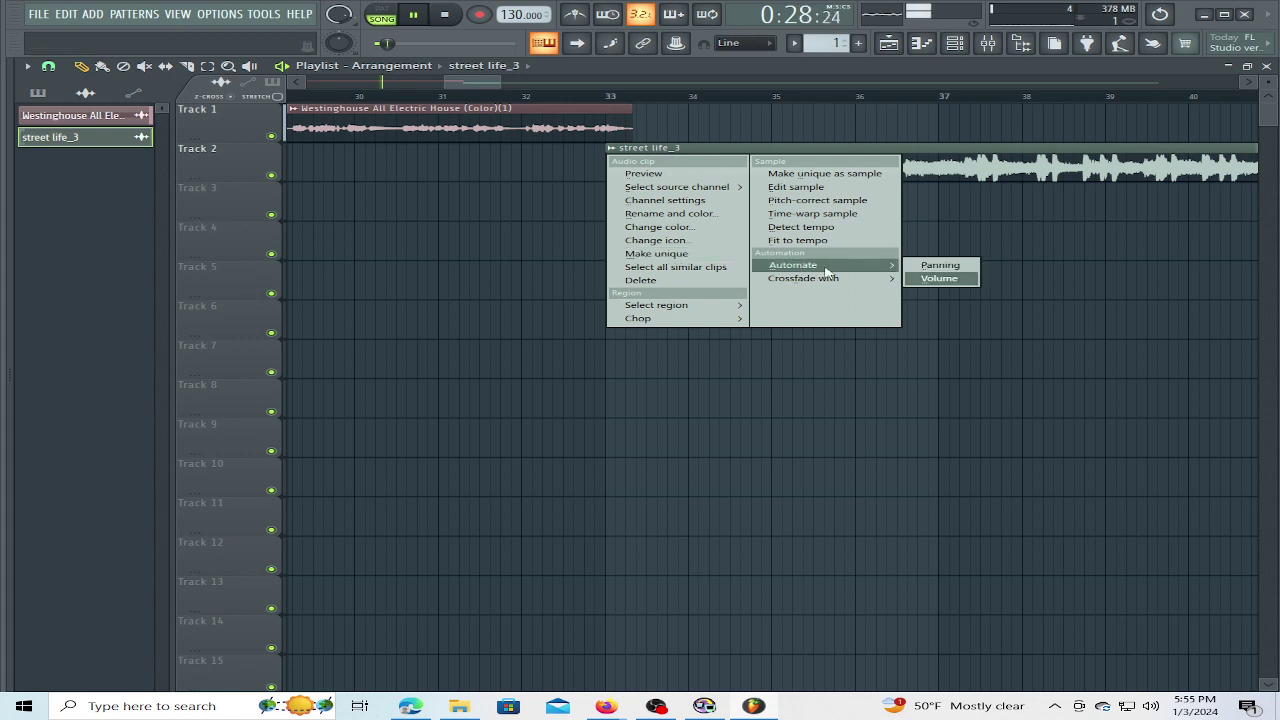
# Automate the street life_3 clip's volume on Track 2, shaping a fade-in from zero at bar 33 to about bar 37.
pyautogui.click(924, 280)
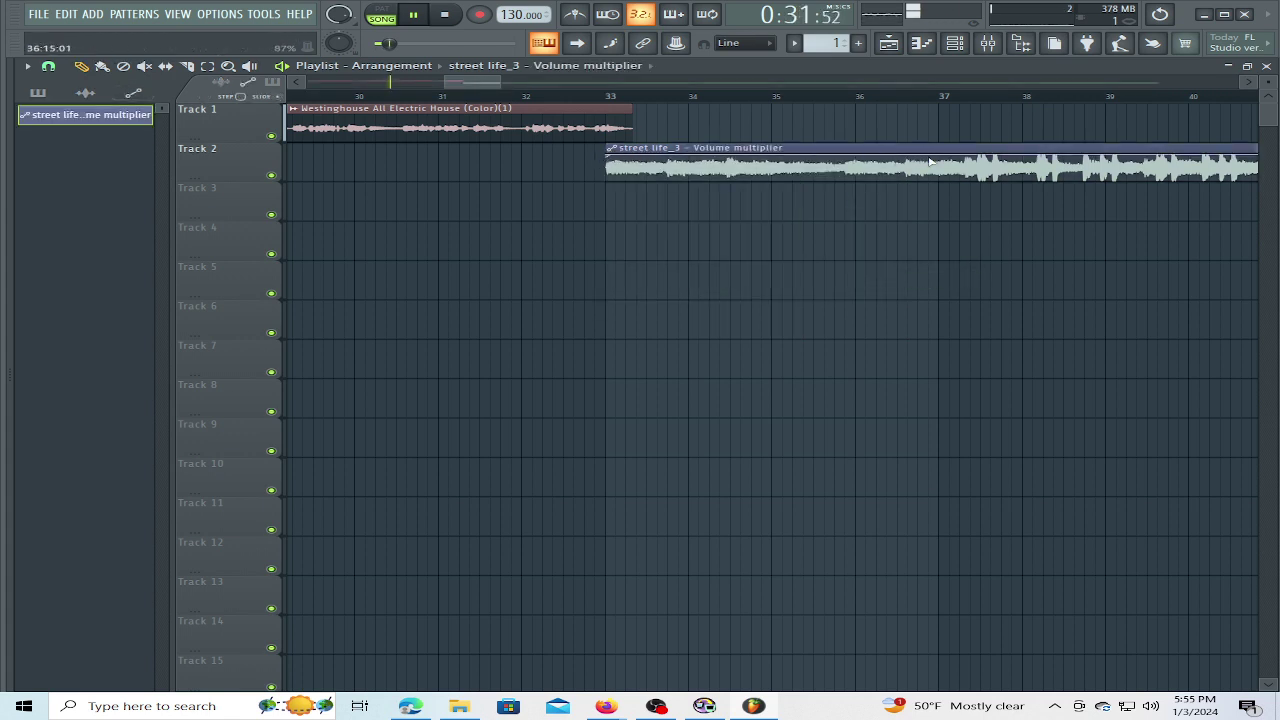
pyautogui.moveTo(930, 160); pyautogui.dragTo(850, 166)
pyautogui.moveTo(610, 155); pyautogui.dragTo(607, 212)
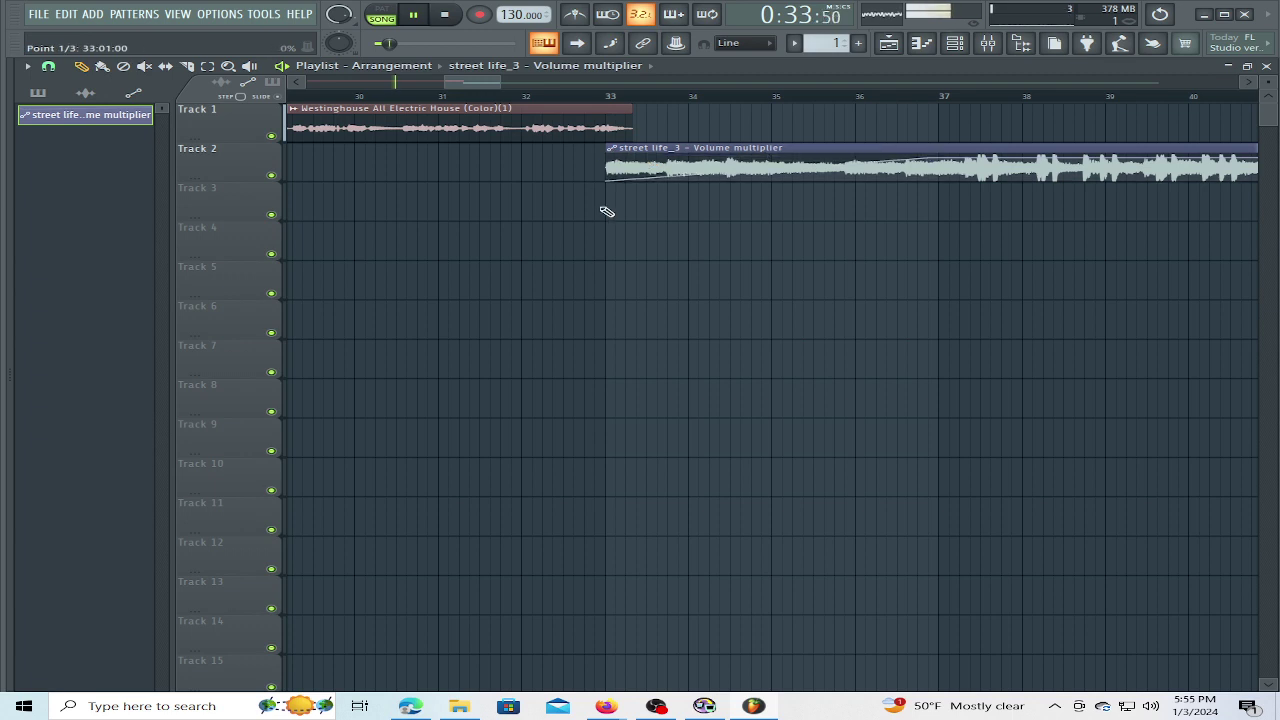
pyautogui.moveTo(930, 160); pyautogui.dragTo(1010, 160)
pyautogui.click(847, 163)
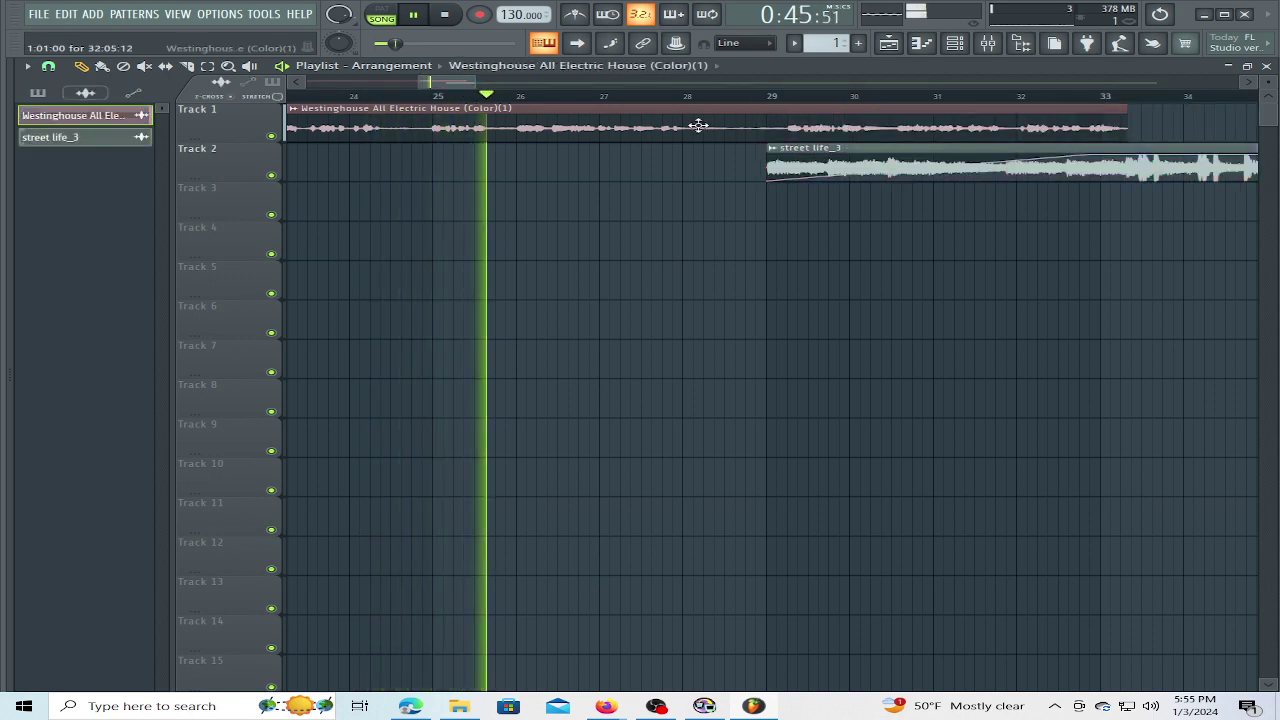
# Normalize the Westinghouse All Electric House sample in its channel settings and replay the song from about bar 24.
pyautogui.doubleClick(694, 126)
pyautogui.click(524, 376)
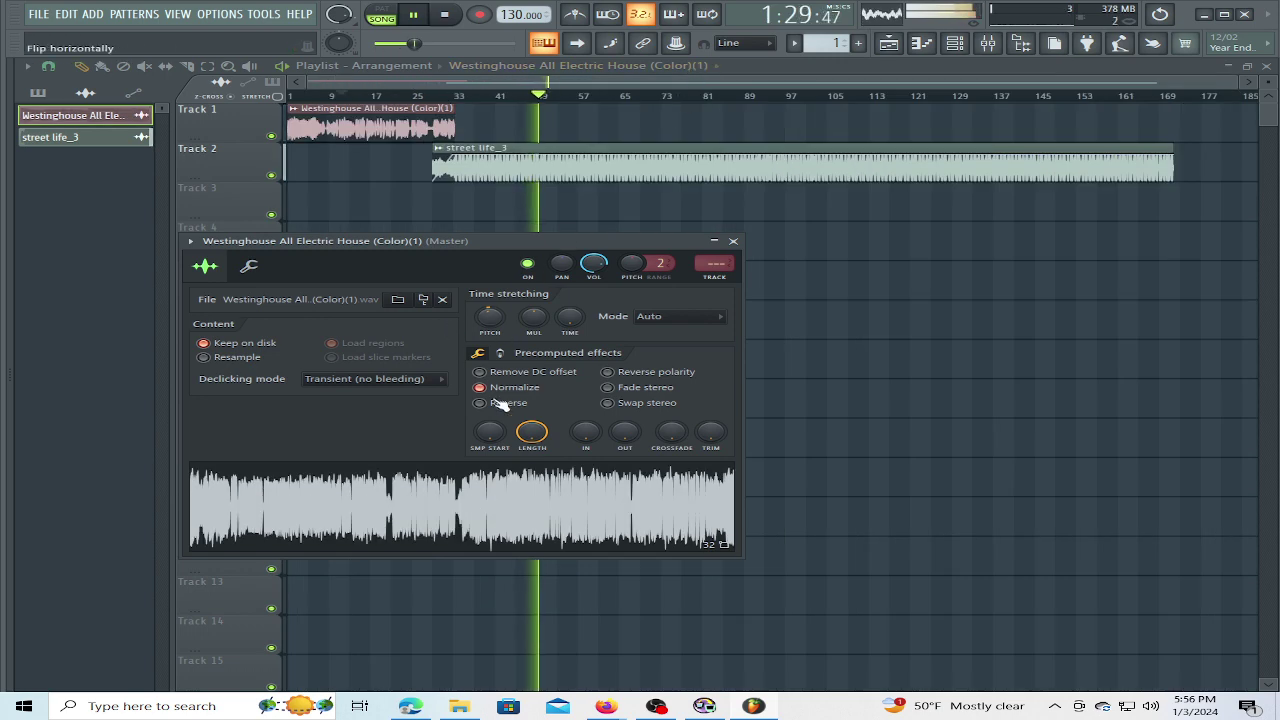
pyautogui.scroll(6, 415, 103)
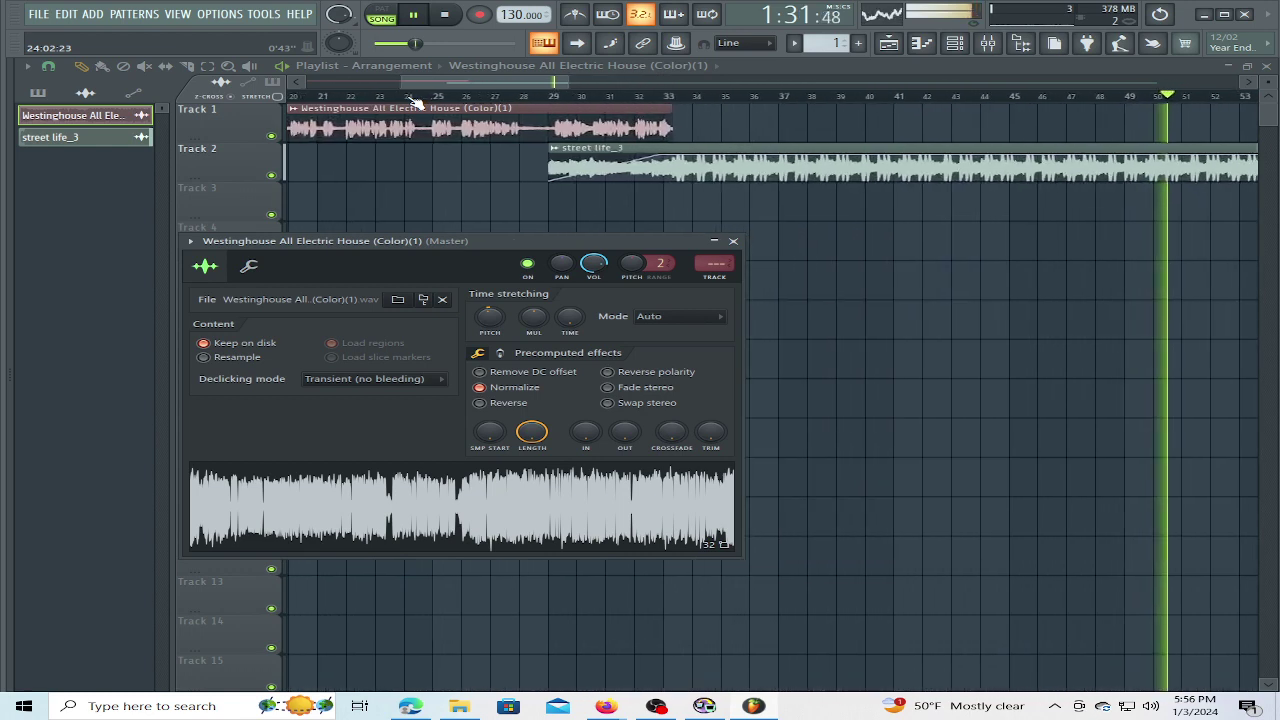
pyautogui.click(415, 100)
pyautogui.scroll(3, 533, 100)
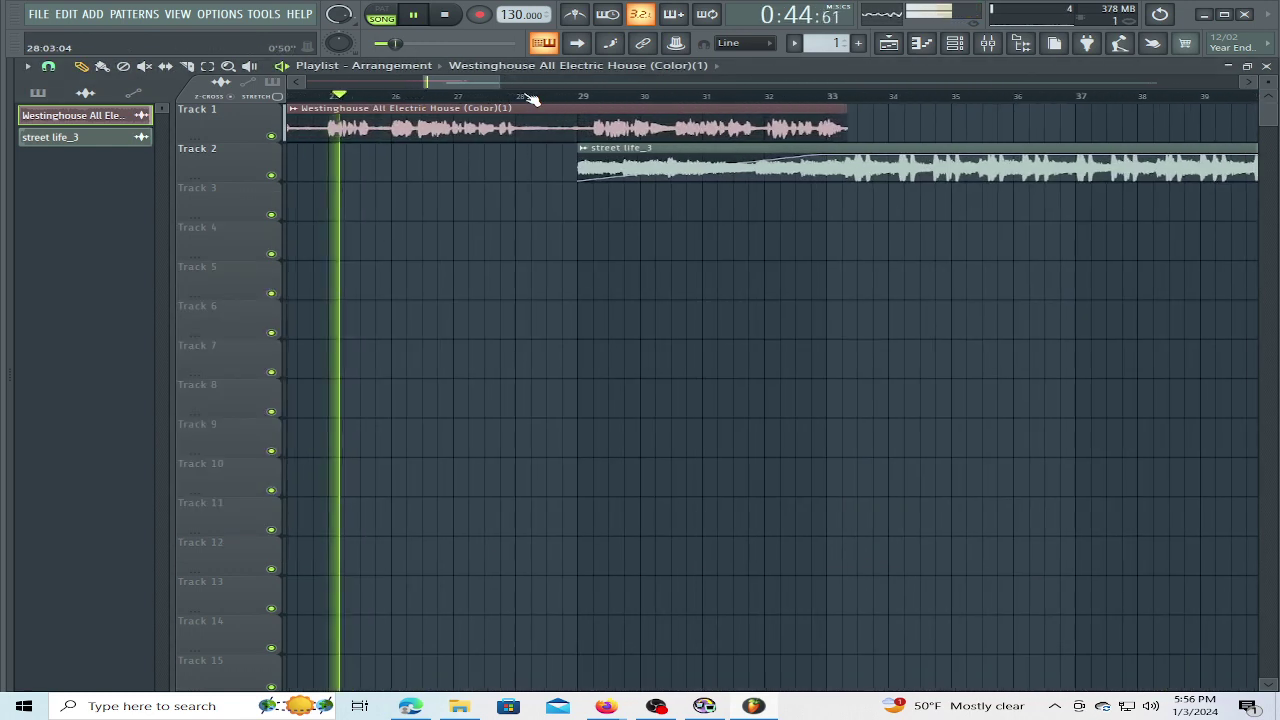
# Automate the Westinghouse clip's volume, adding a point at bar 29 and fading to about 8% at the clip's end.
pyautogui.scroll(1, 530, 98)
pyautogui.moveTo(476, 84); pyautogui.dragTo(318, 130)
pyautogui.click(296, 112)
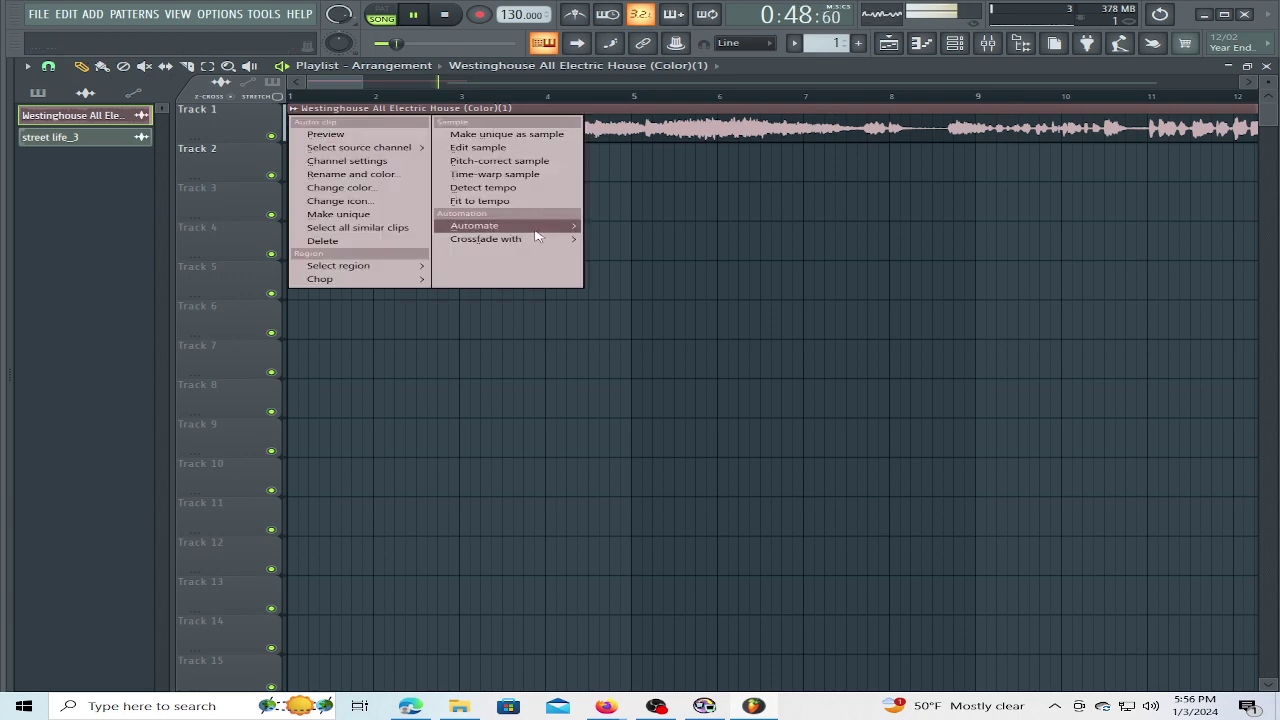
pyautogui.moveTo(550, 224)
pyautogui.click(643, 238)
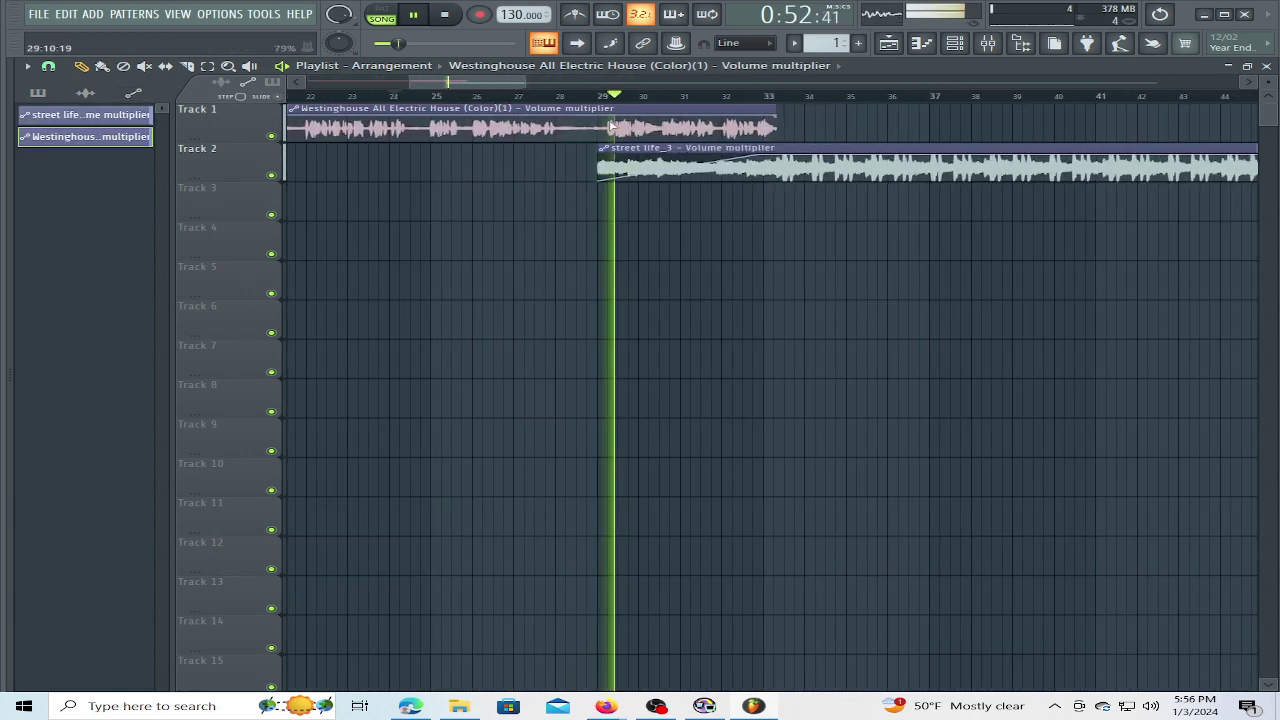
pyautogui.rightClick(600, 118)
pyautogui.moveTo(776, 117); pyautogui.dragTo(780, 126)
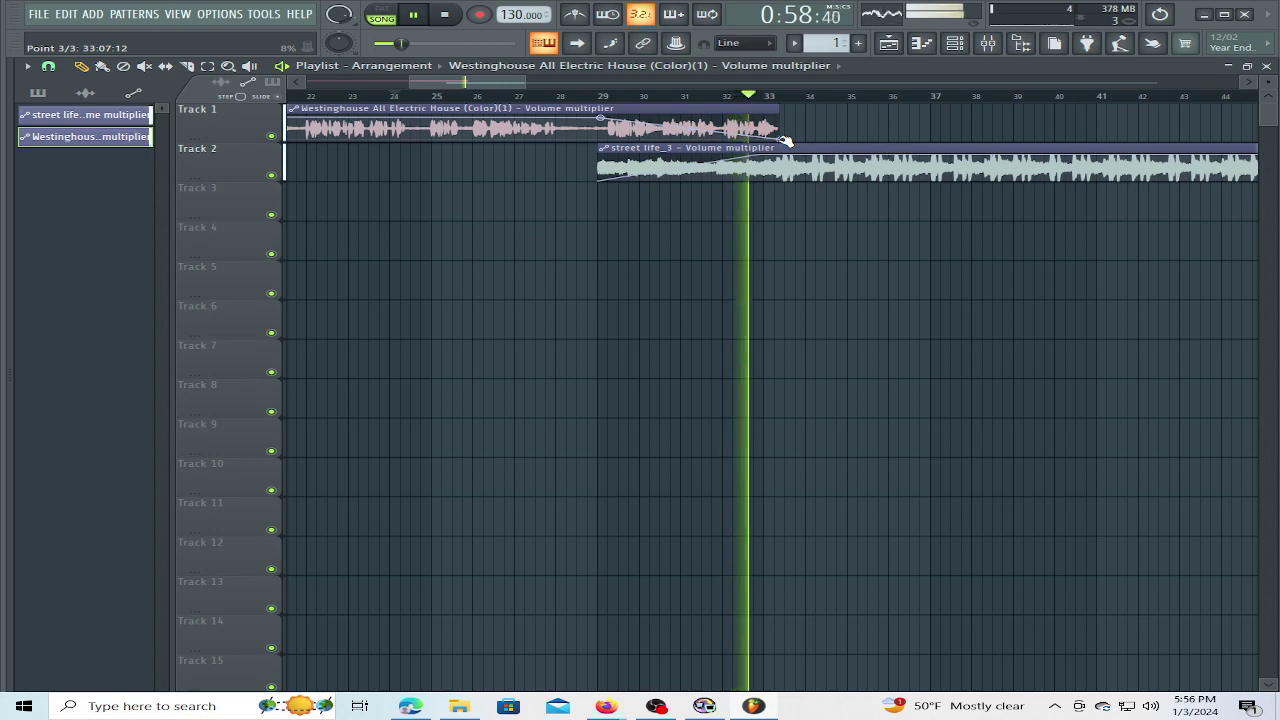
pyautogui.moveTo(764, 151); pyautogui.dragTo(798, 151)
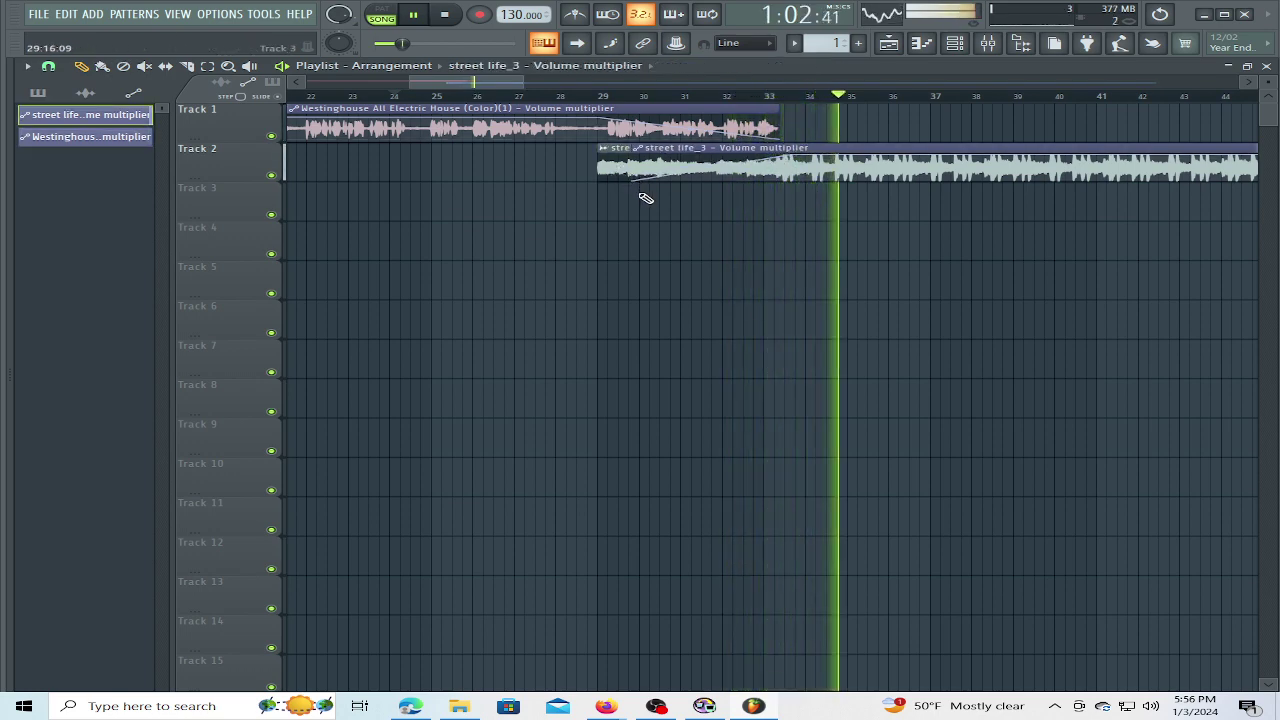
pyautogui.hotkey('ctrl', 'z')
pyautogui.hotkey('ctrl', 'z')
# Replay the transition between the two tracks from about bar 24 and check the computer's speaker volume.
pyautogui.press('space')
pyautogui.press('space')
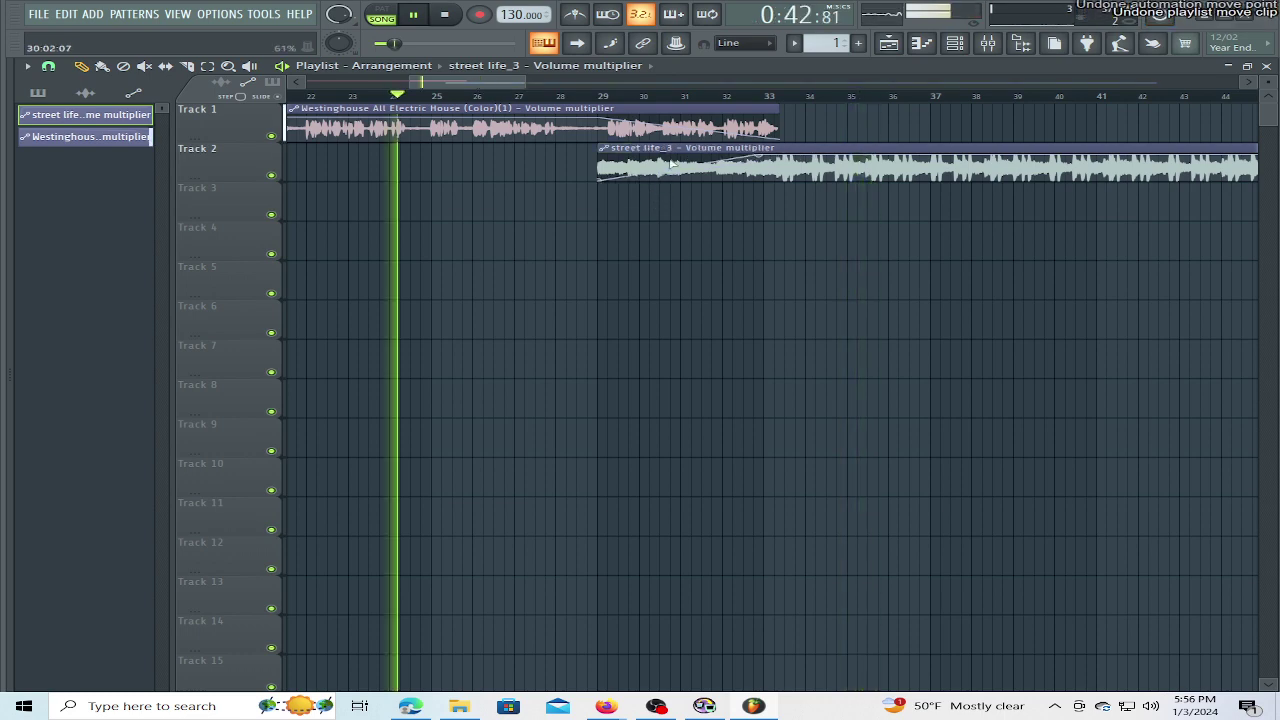
pyautogui.scroll(3, 710, 106)
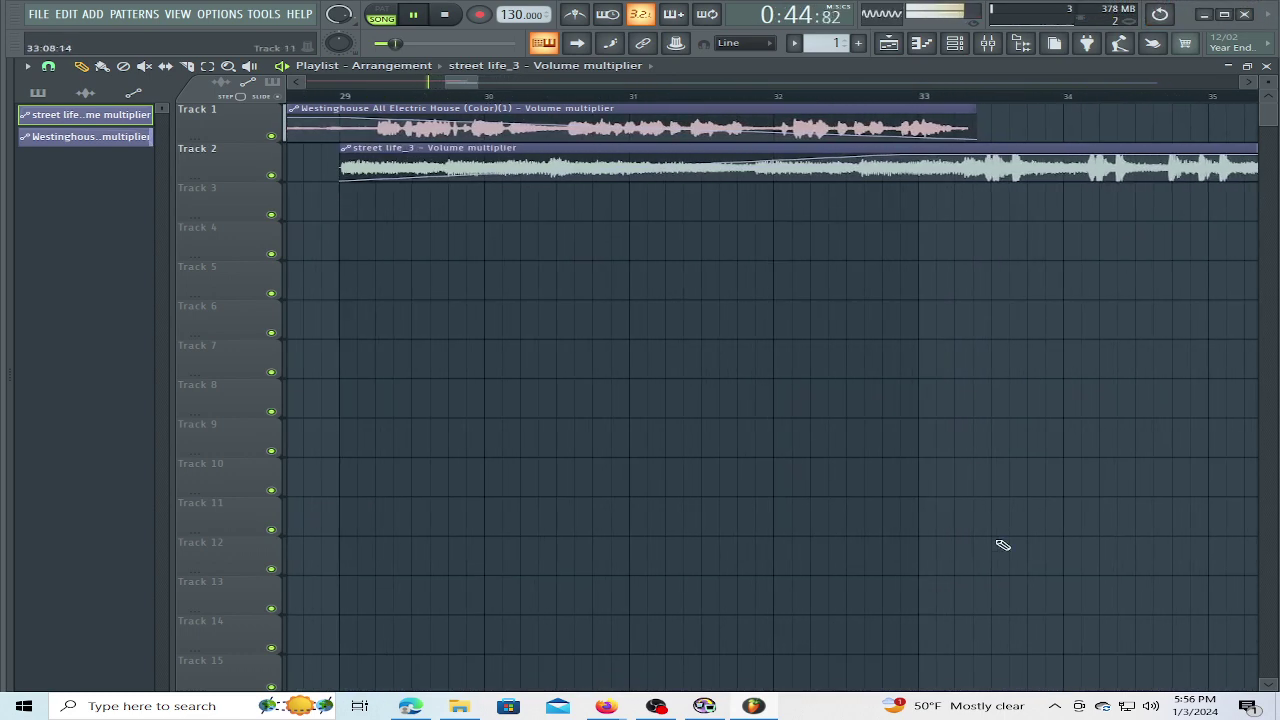
pyautogui.click(1151, 706)
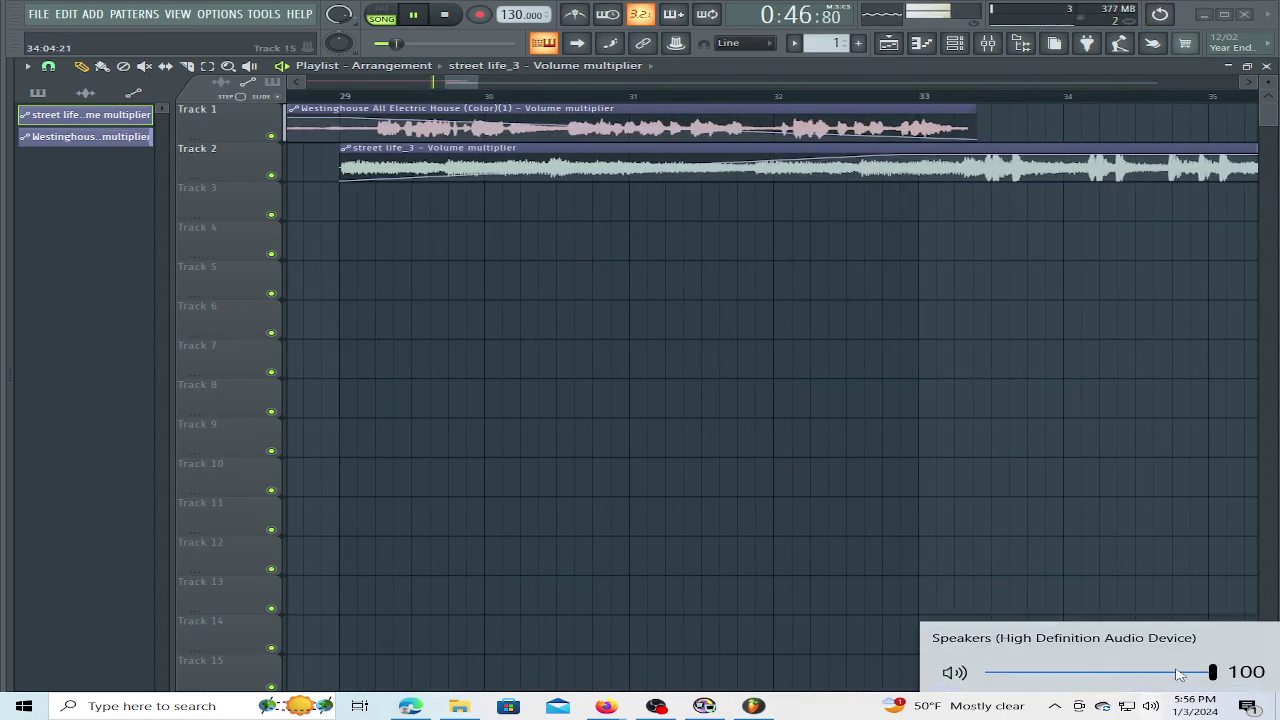
pyautogui.moveTo(465, 84); pyautogui.dragTo(574, 108)
pyautogui.scroll(-2, 532, 98)
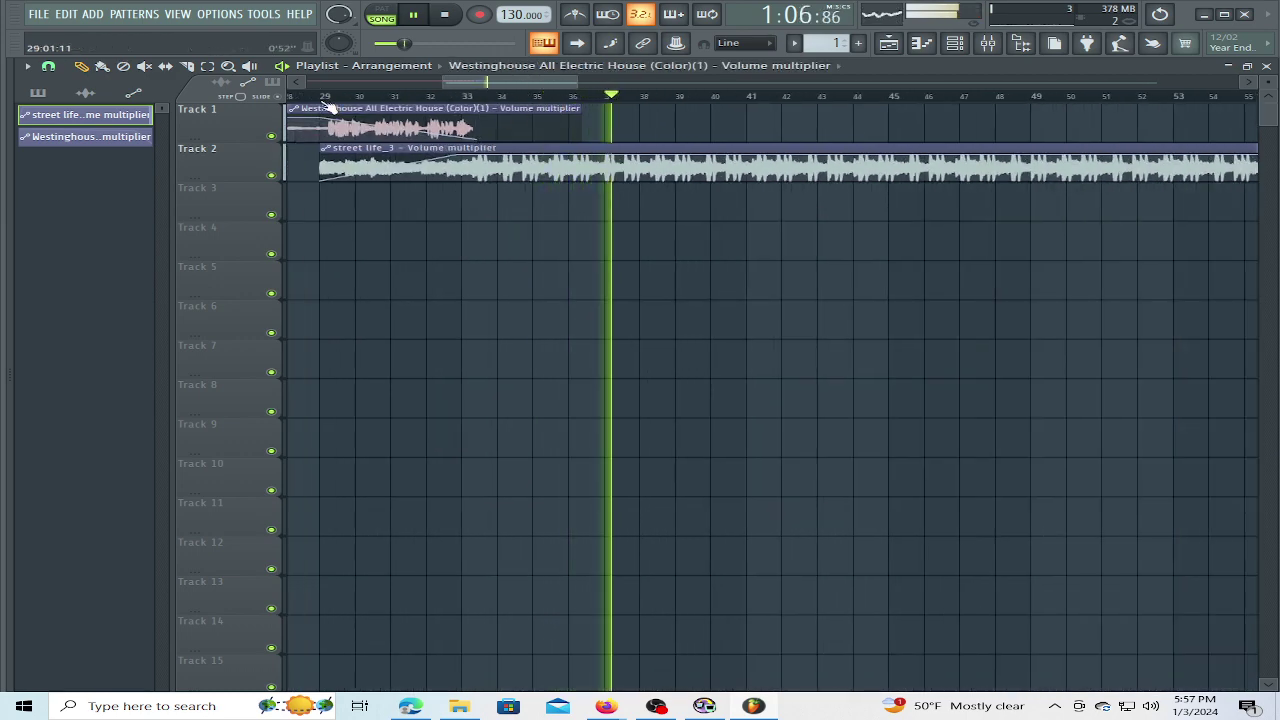
# Move the Westinghouse volume automation clip to Track 3 and extend the Westinghouse audio clip on Track 1 to about bar 35.
pyautogui.click(294, 110)
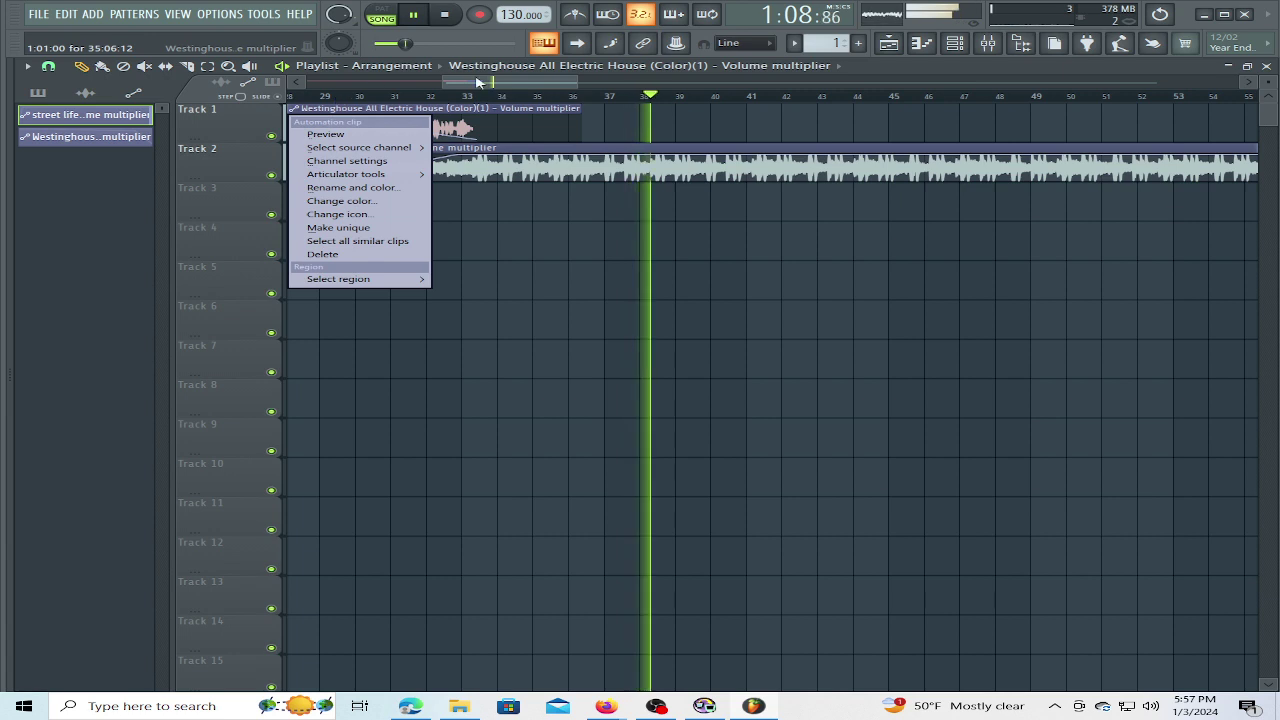
pyautogui.click(477, 83)
pyautogui.moveTo(352, 110); pyautogui.dragTo(352, 190)
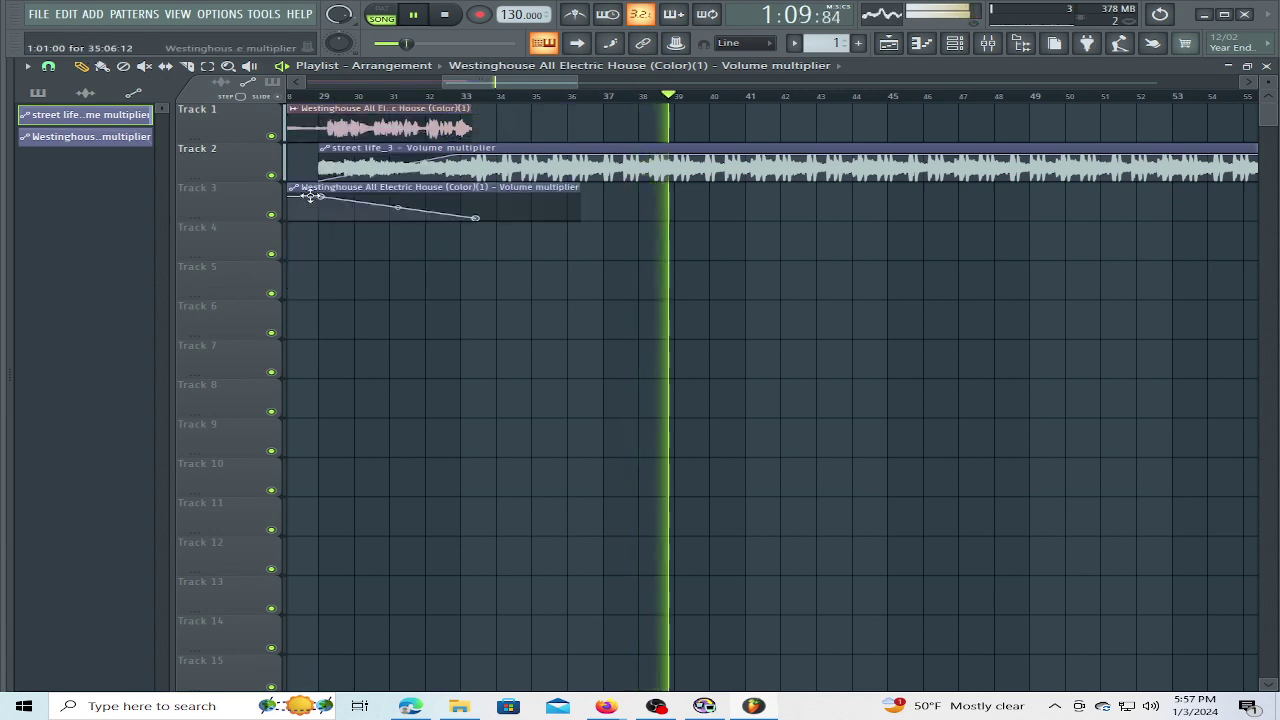
pyautogui.moveTo(484, 116); pyautogui.dragTo(540, 116)
pyautogui.click(457, 97)
pyautogui.scroll(3, 460, 101)
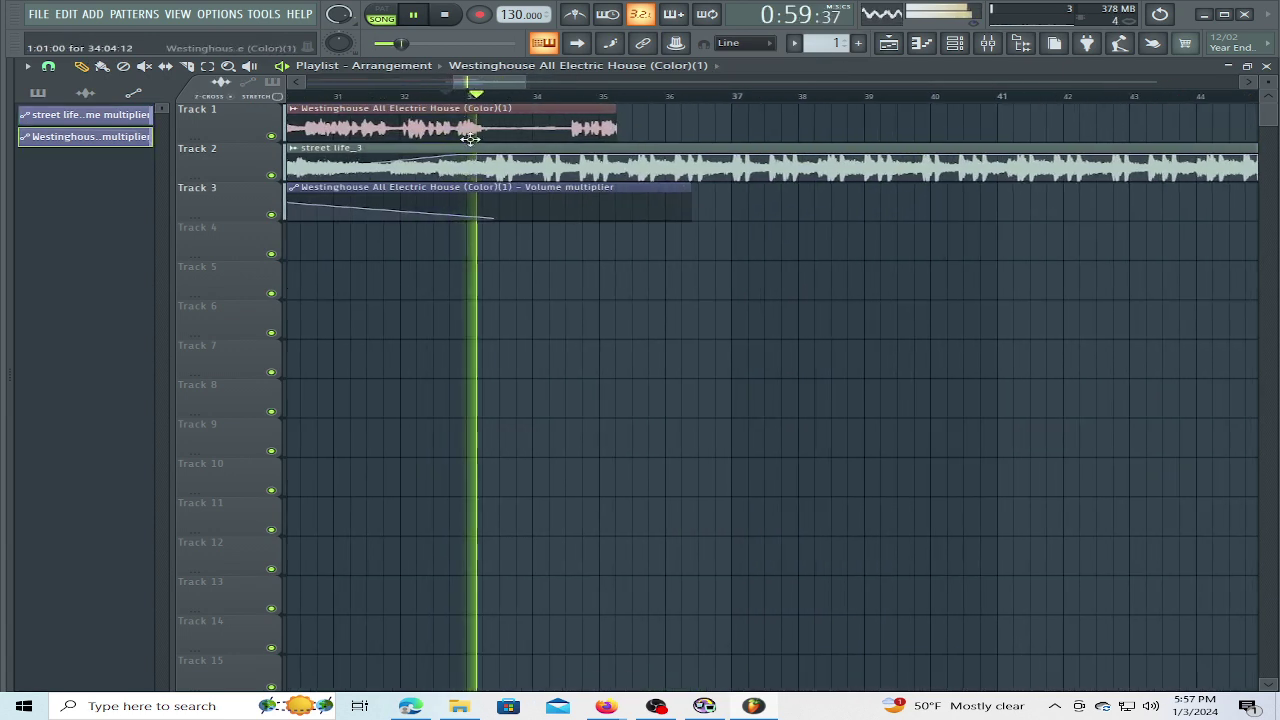
# Move the final point of the Westinghouse fade-out on Track 3 to just before bar 34 at the lowest level.
pyautogui.moveTo(500, 217); pyautogui.dragTo(508, 201)
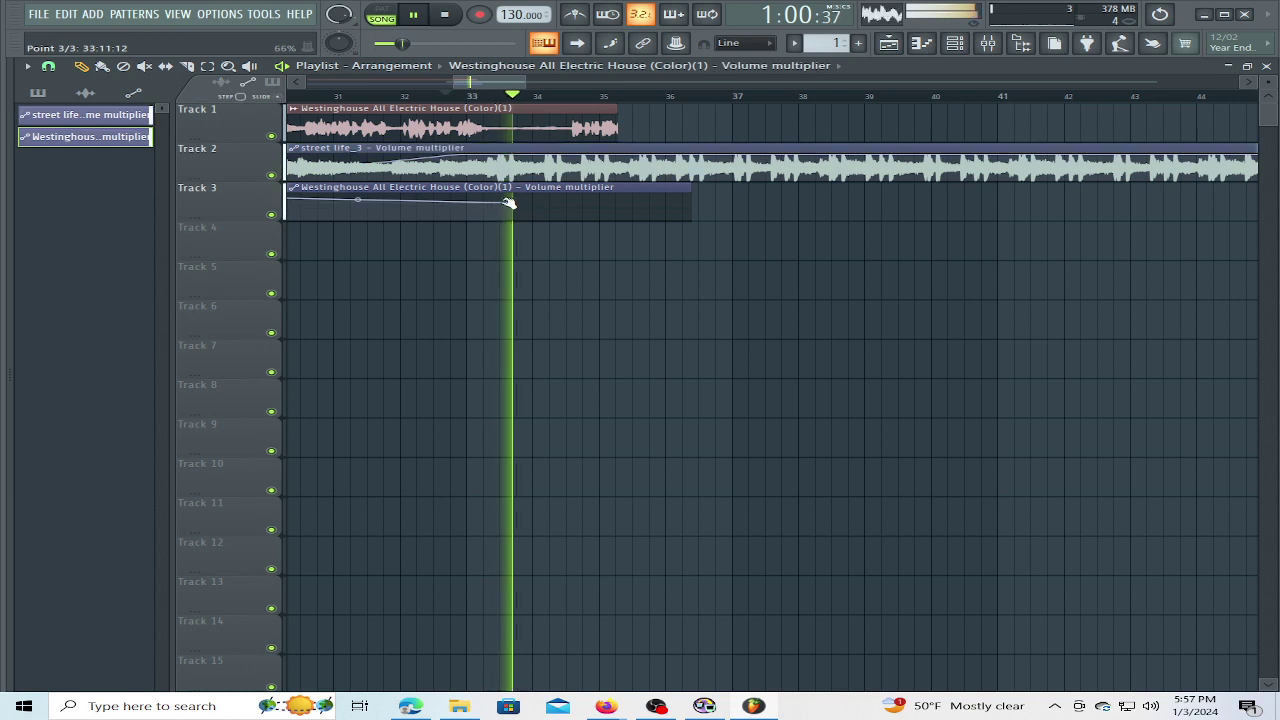
pyautogui.click(383, 98)
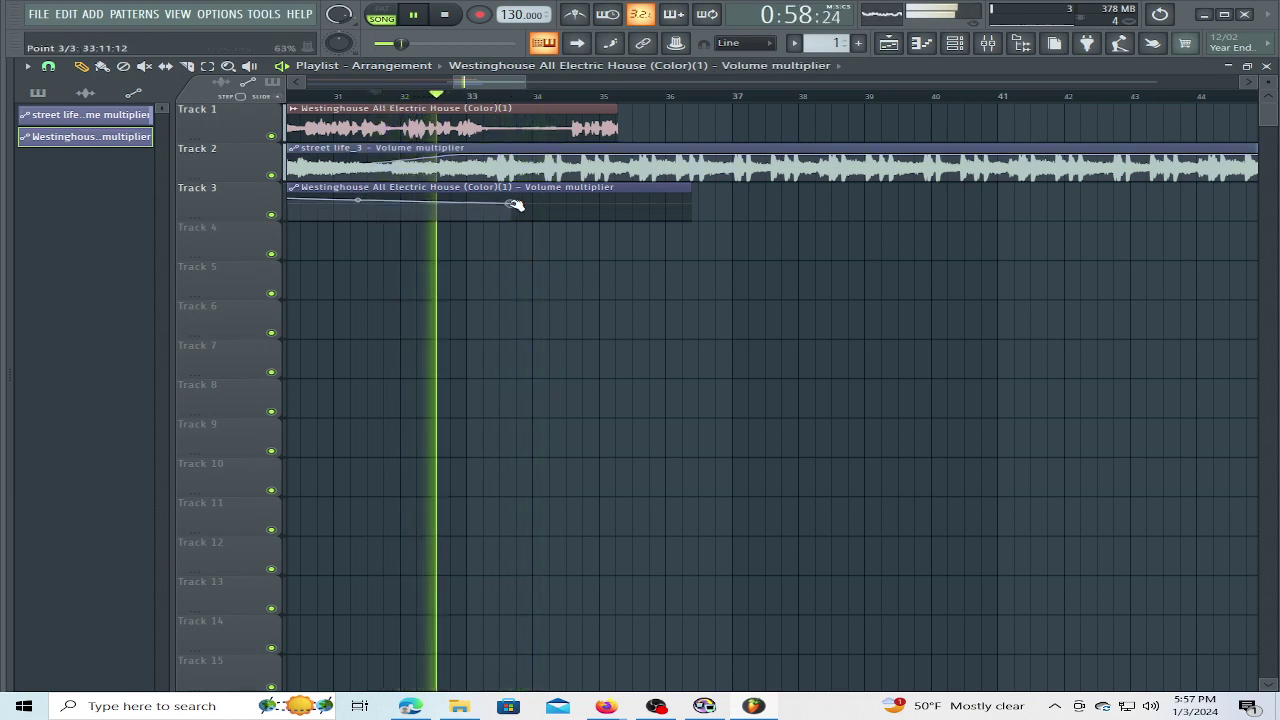
pyautogui.moveTo(514, 205); pyautogui.dragTo(524, 217)
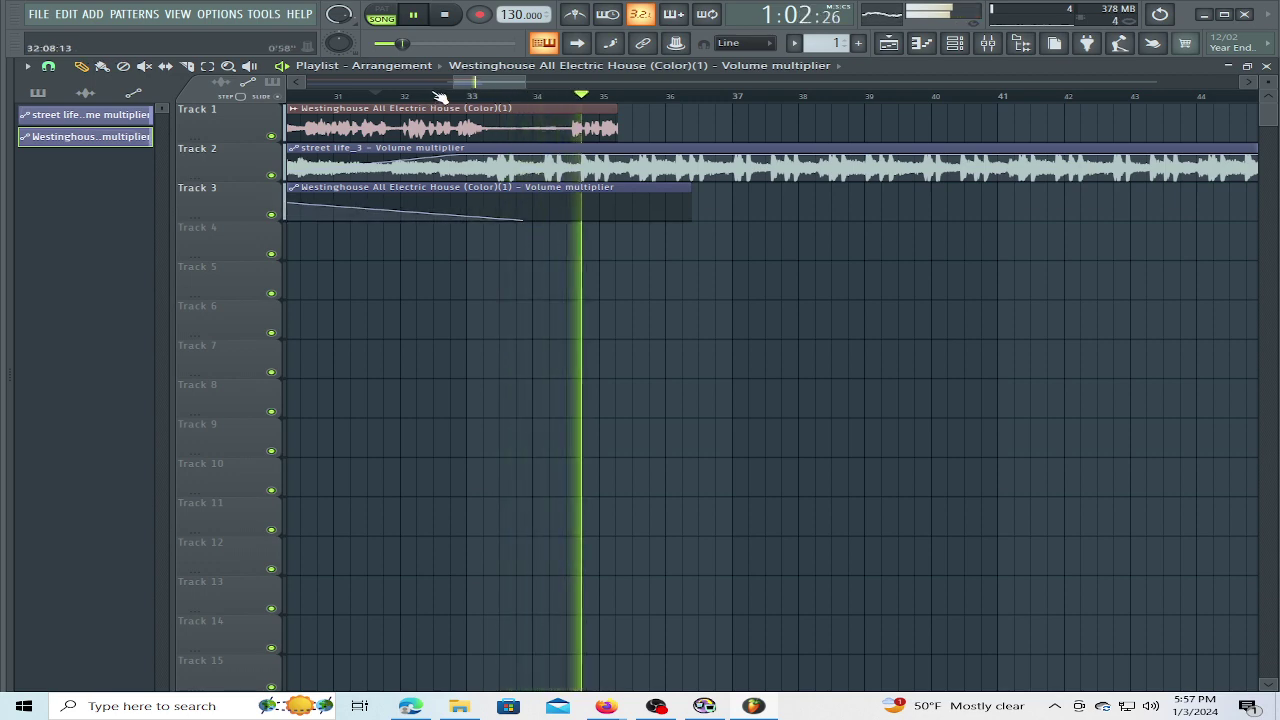
# Examine the whole arrangement, including the end of the street life_3 clip, while listening to playback.
pyautogui.scroll(-3, 440, 97)
pyautogui.scroll(-5, 440, 97)
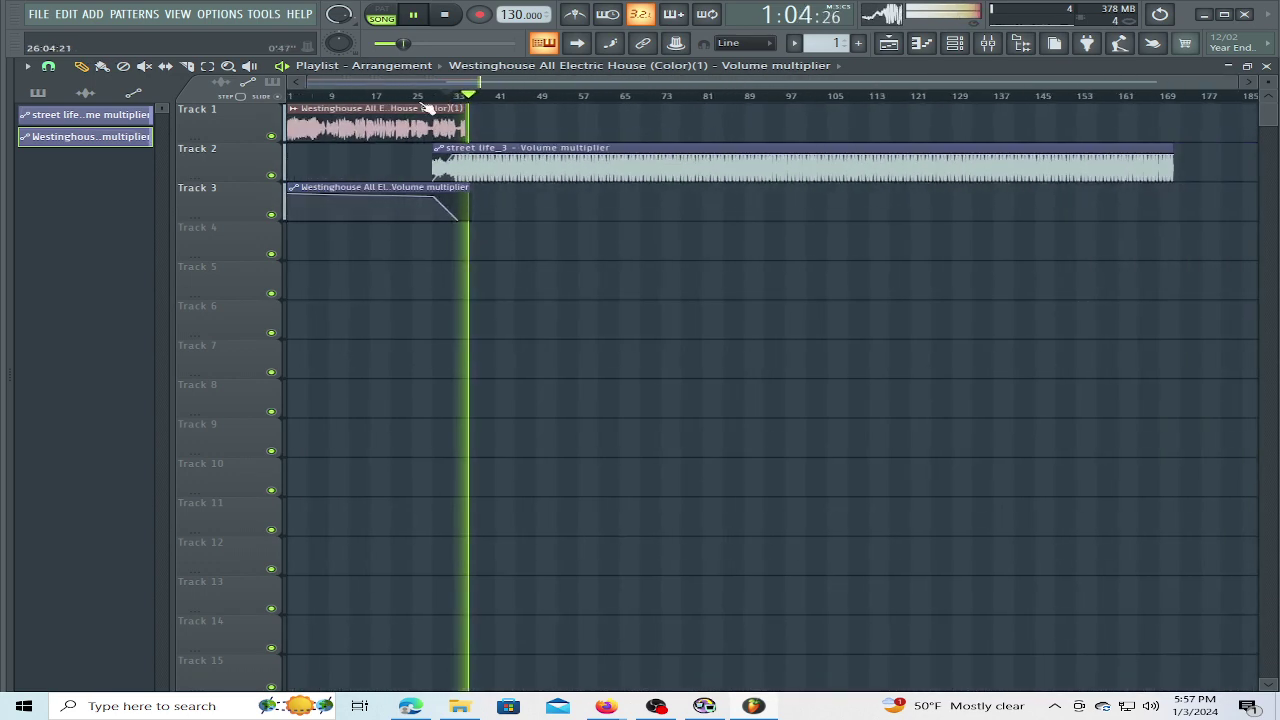
pyautogui.click(372, 126)
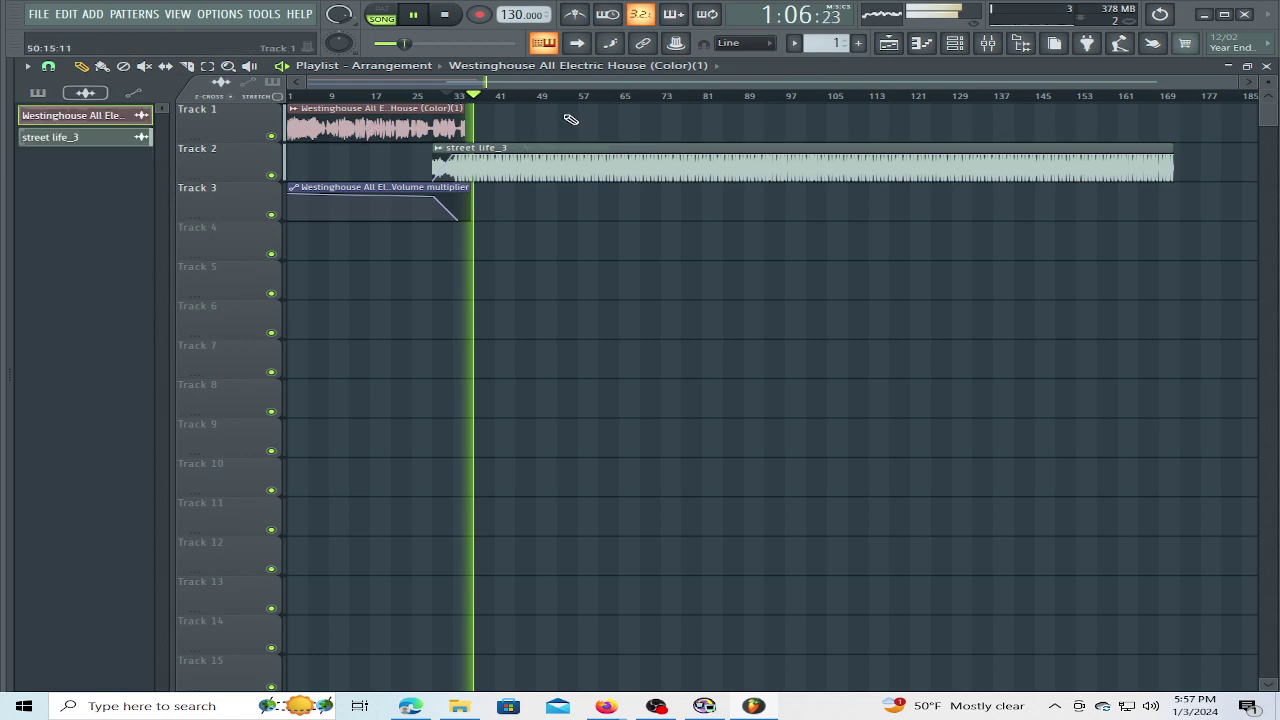
pyautogui.scroll(-3, 657, 100)
pyautogui.scroll(3, 657, 100)
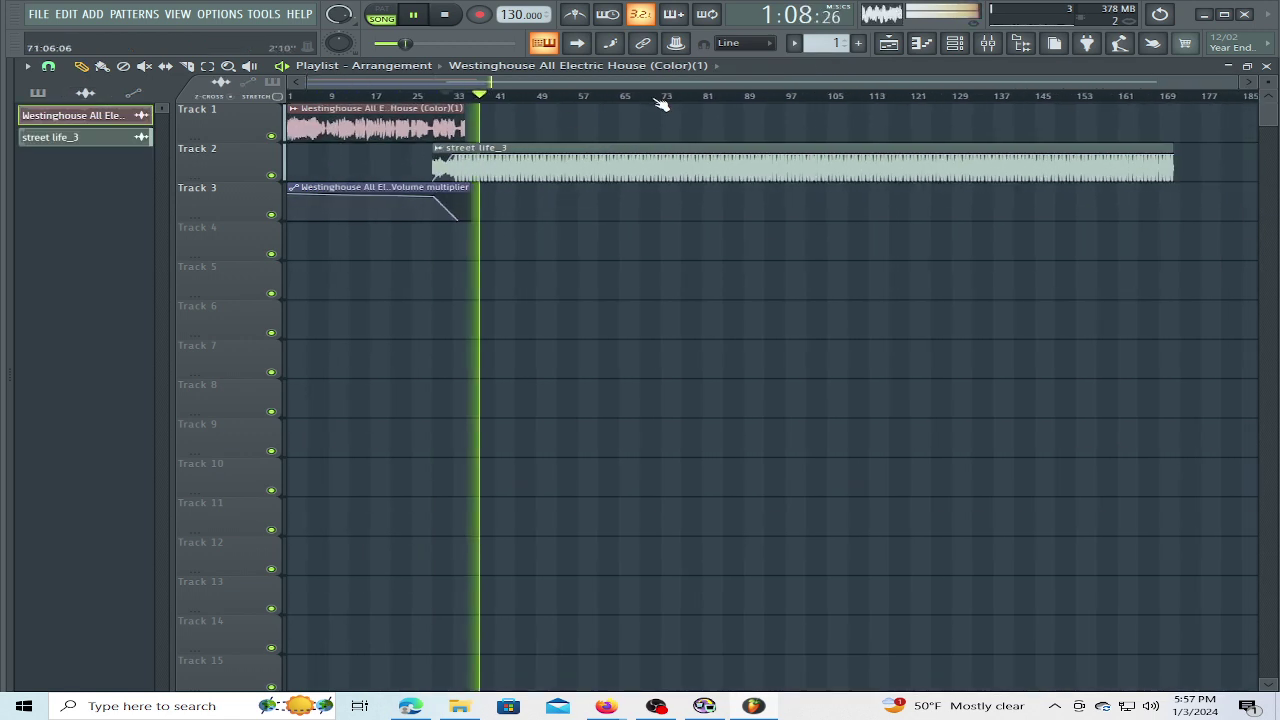
pyautogui.moveTo(499, 82); pyautogui.dragTo(888, 103)
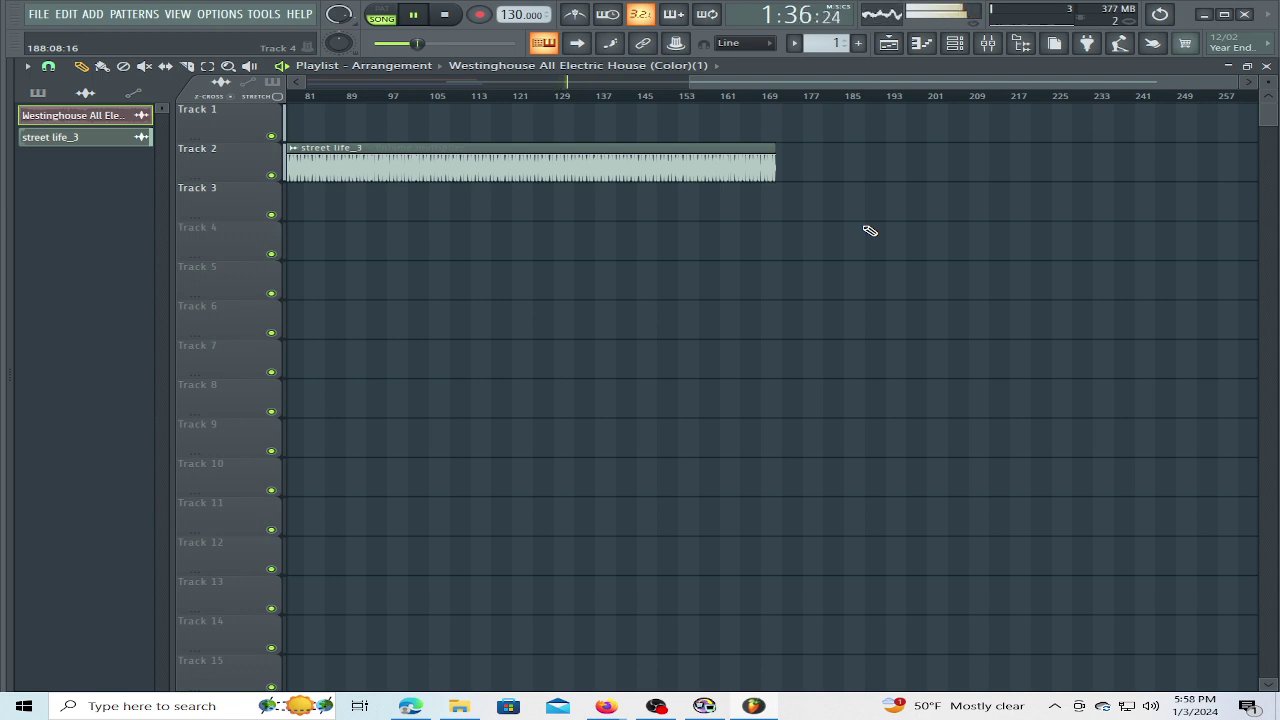
pyautogui.moveTo(853, 85); pyautogui.dragTo(510, 90)
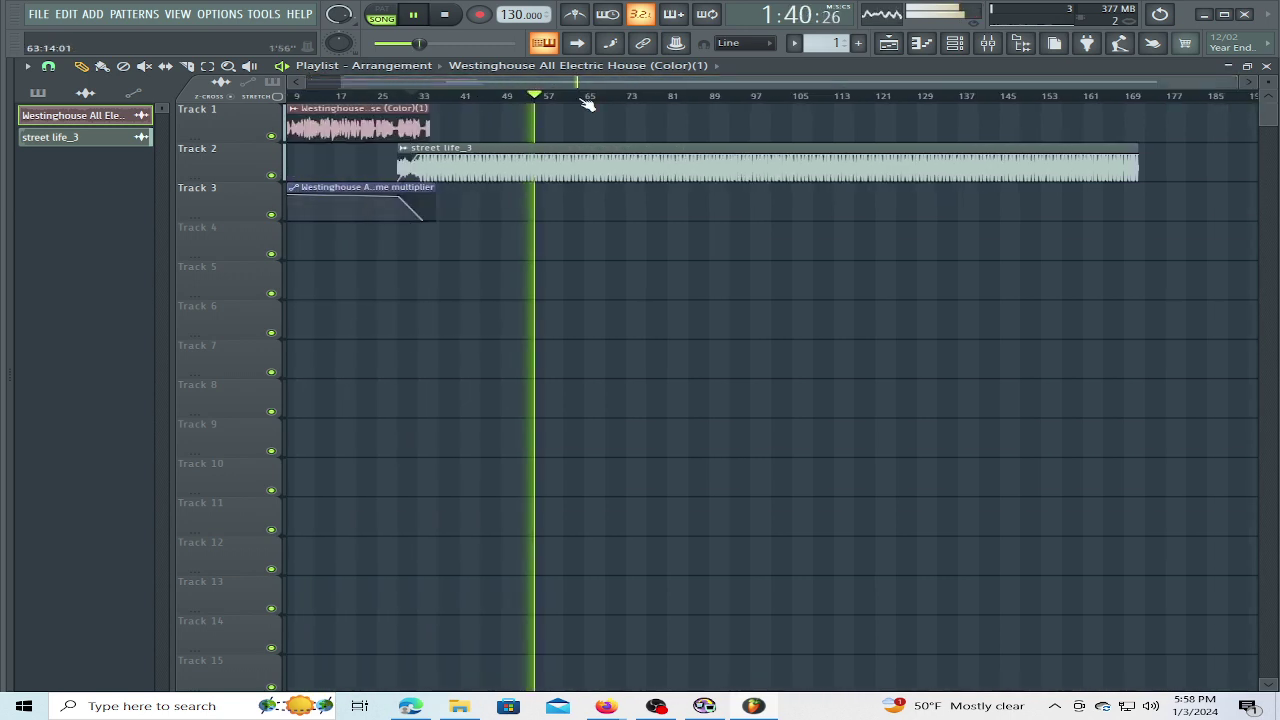
pyautogui.scroll(3, 586, 103)
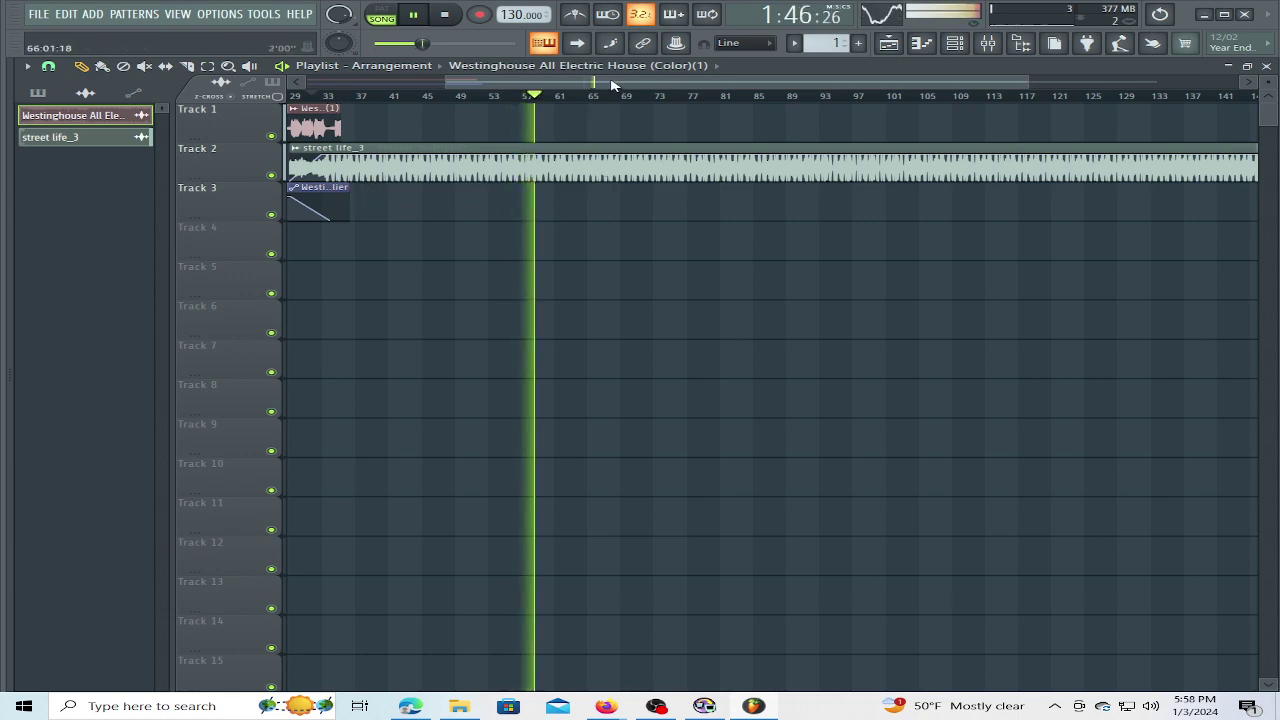
pyautogui.scroll(2, 638, 103)
pyautogui.scroll(-2, 638, 103)
pyautogui.scroll(-2, 638, 103)
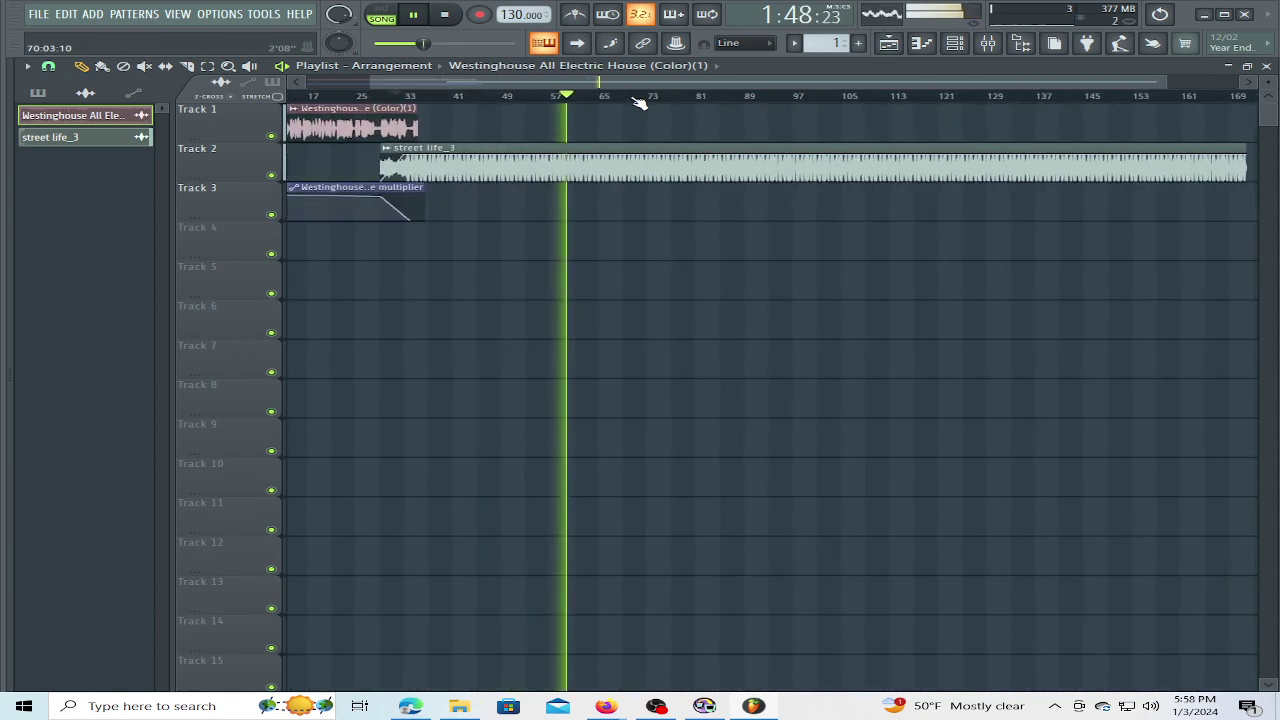
pyautogui.scroll(-1, 638, 103)
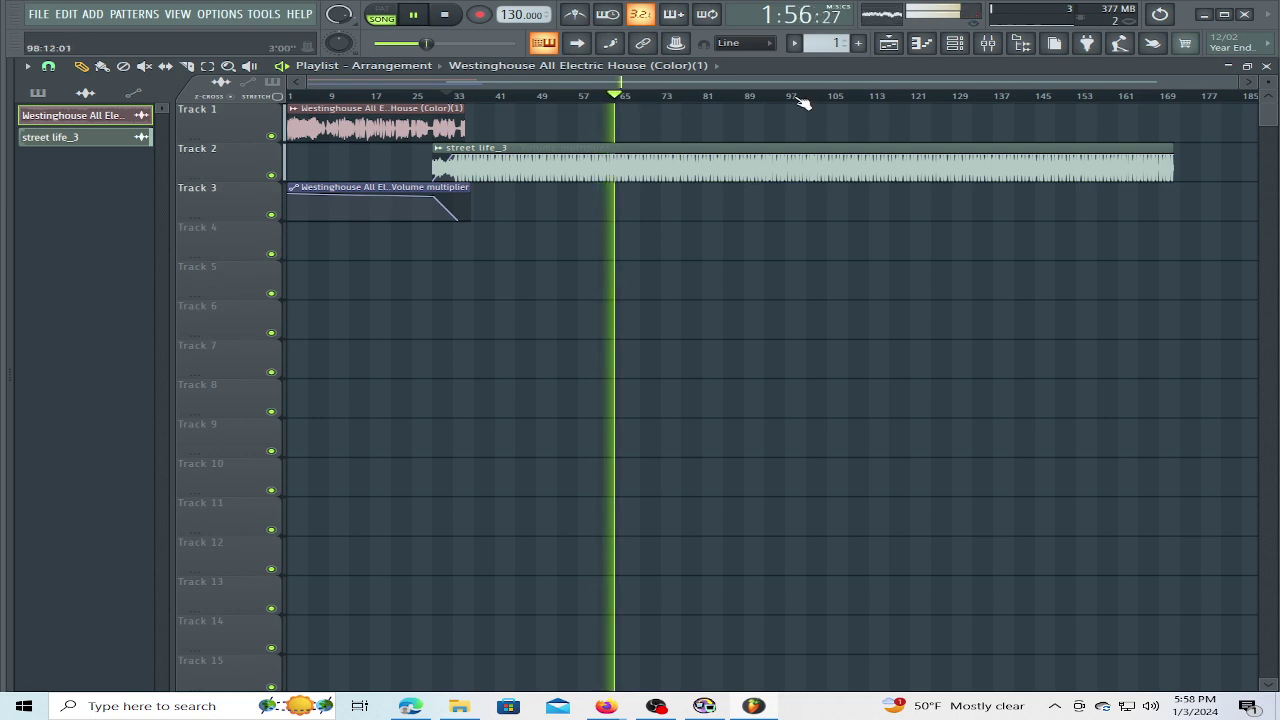
pyautogui.scroll(-3, 803, 103)
pyautogui.scroll(3, 803, 103)
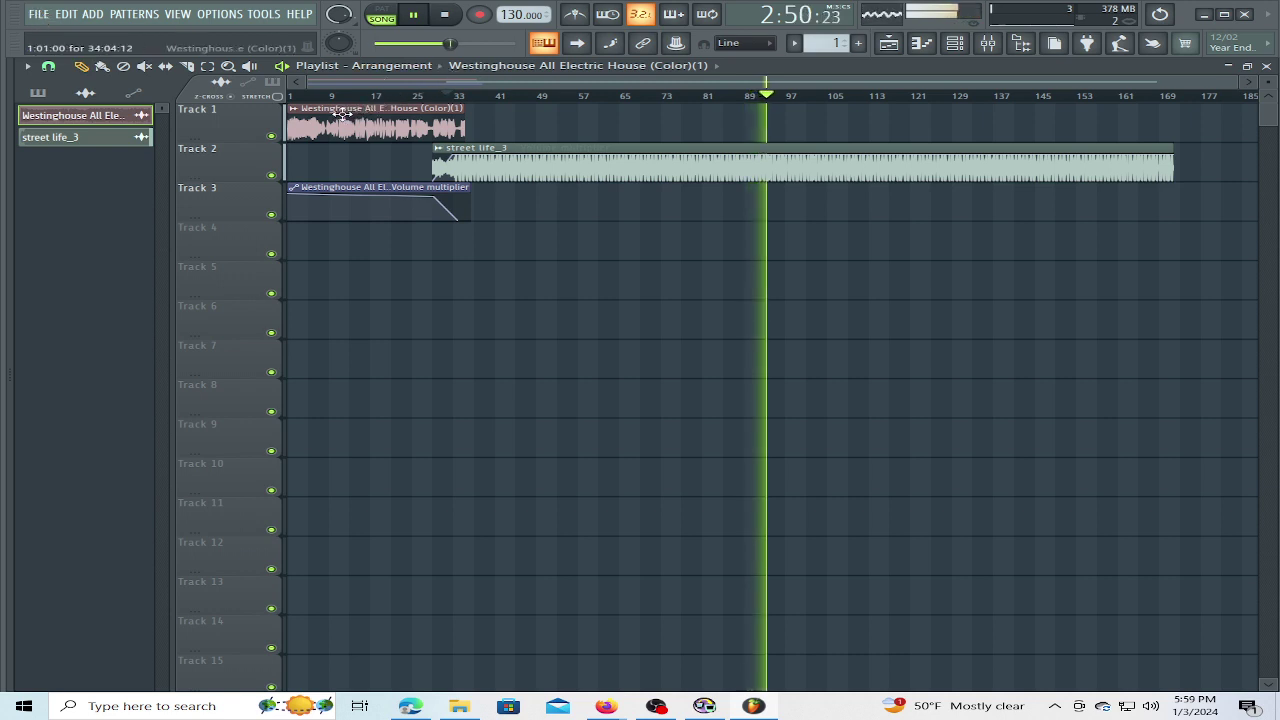
# Place a second Westinghouse clip on Track 1 at bar 90 and make it unique.
pyautogui.click(762, 124)
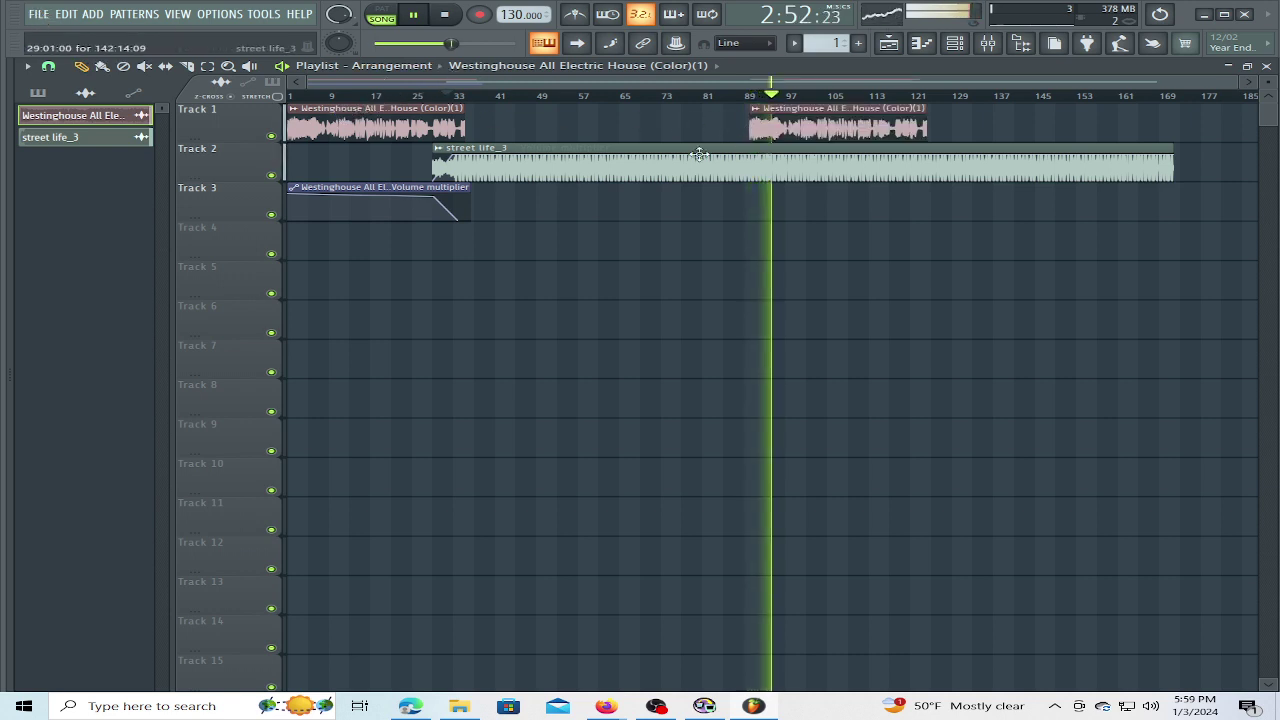
pyautogui.click(758, 108)
pyautogui.click(802, 215)
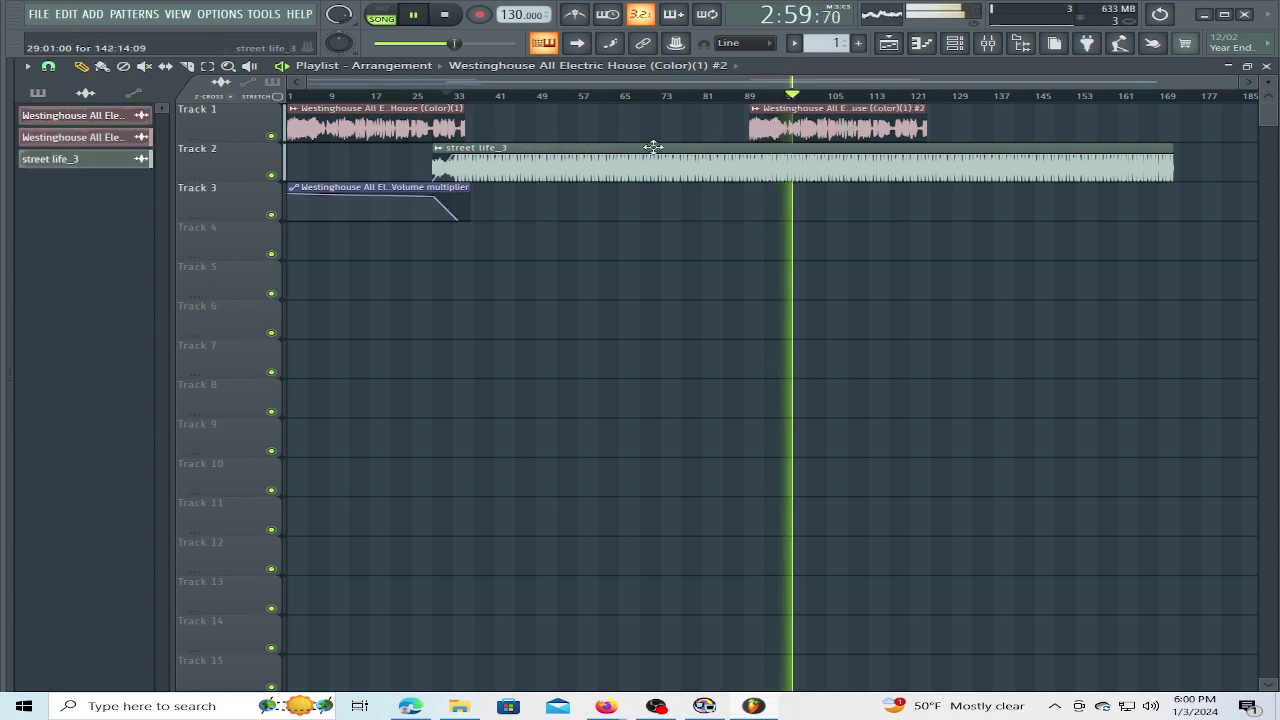
# Create volume automation for the second Westinghouse clip and move its automation clip to Track 3 at bar 90.
pyautogui.click(755, 108)
pyautogui.moveTo(960, 226)
pyautogui.click(1080, 240)
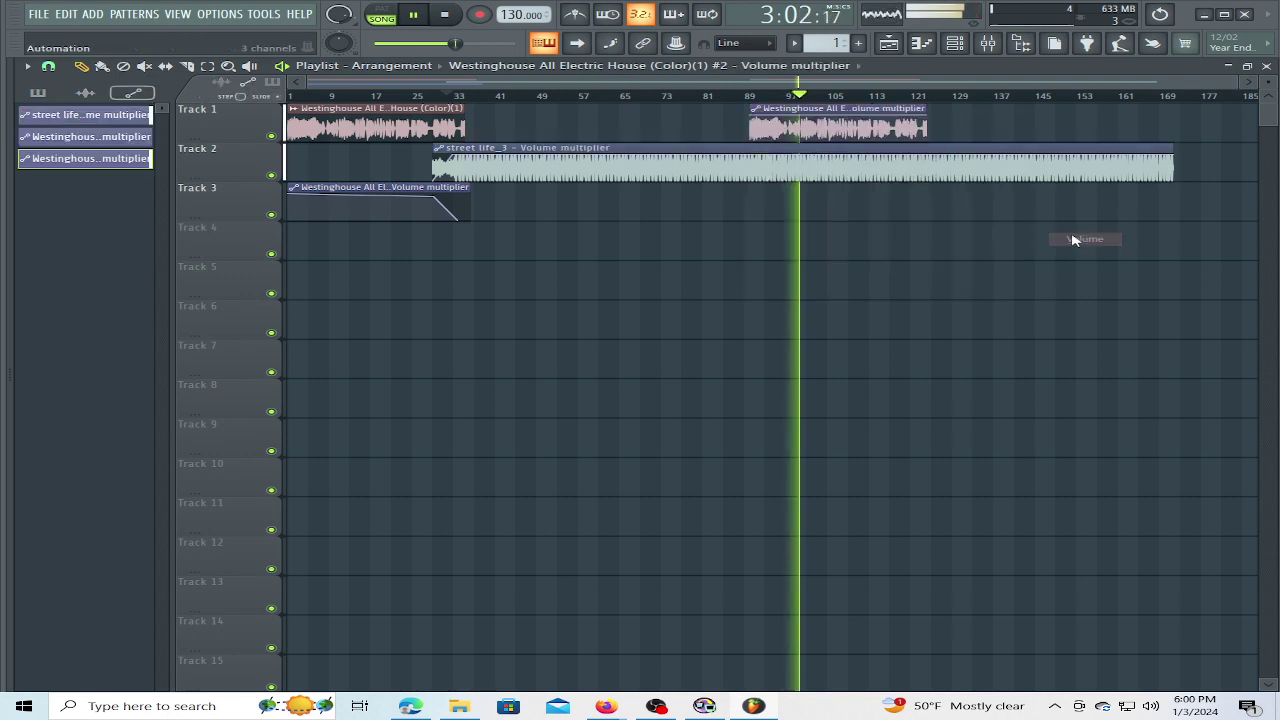
pyautogui.scroll(4, 850, 105)
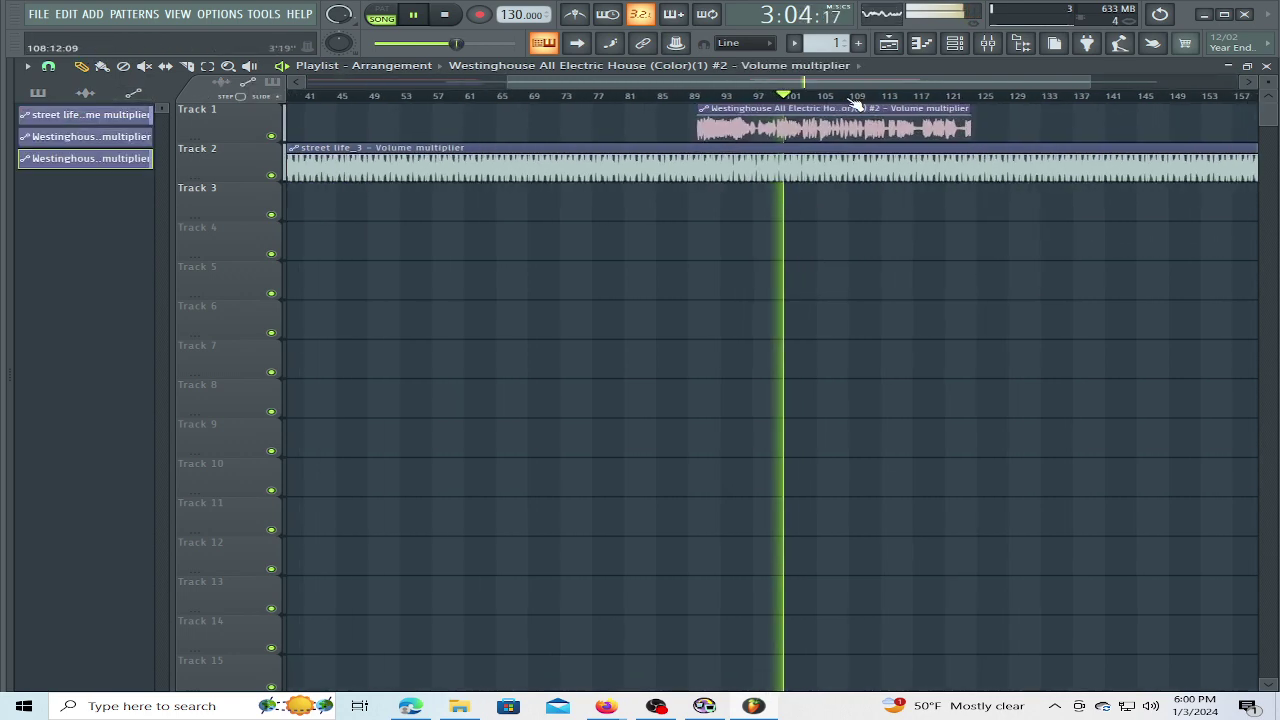
pyautogui.moveTo(668, 104); pyautogui.dragTo(704, 200)
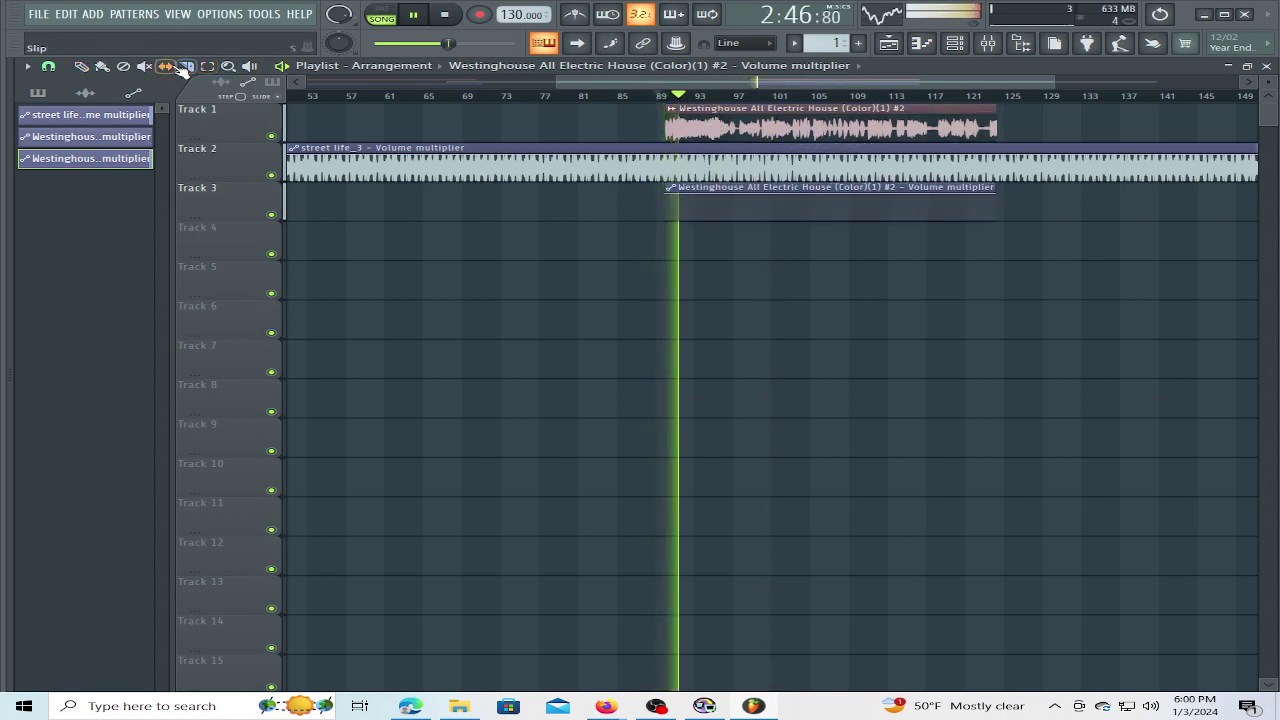
# Slip the audio content inside the second Westinghouse clip without moving the clip from bar 90.
pyautogui.click(777, 118)
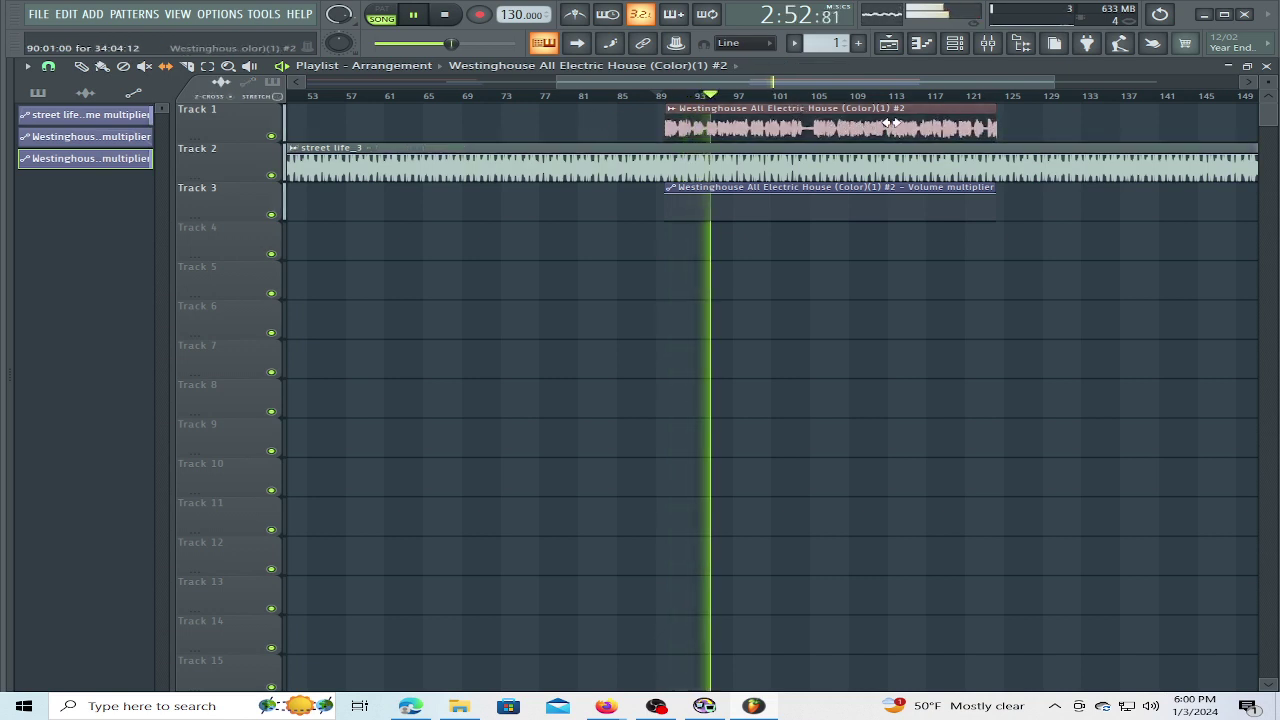
# Shorten the second Westinghouse clip on Track 1 from its end to a length of 13:04:12.
pyautogui.moveTo(857, 85); pyautogui.dragTo(943, 88)
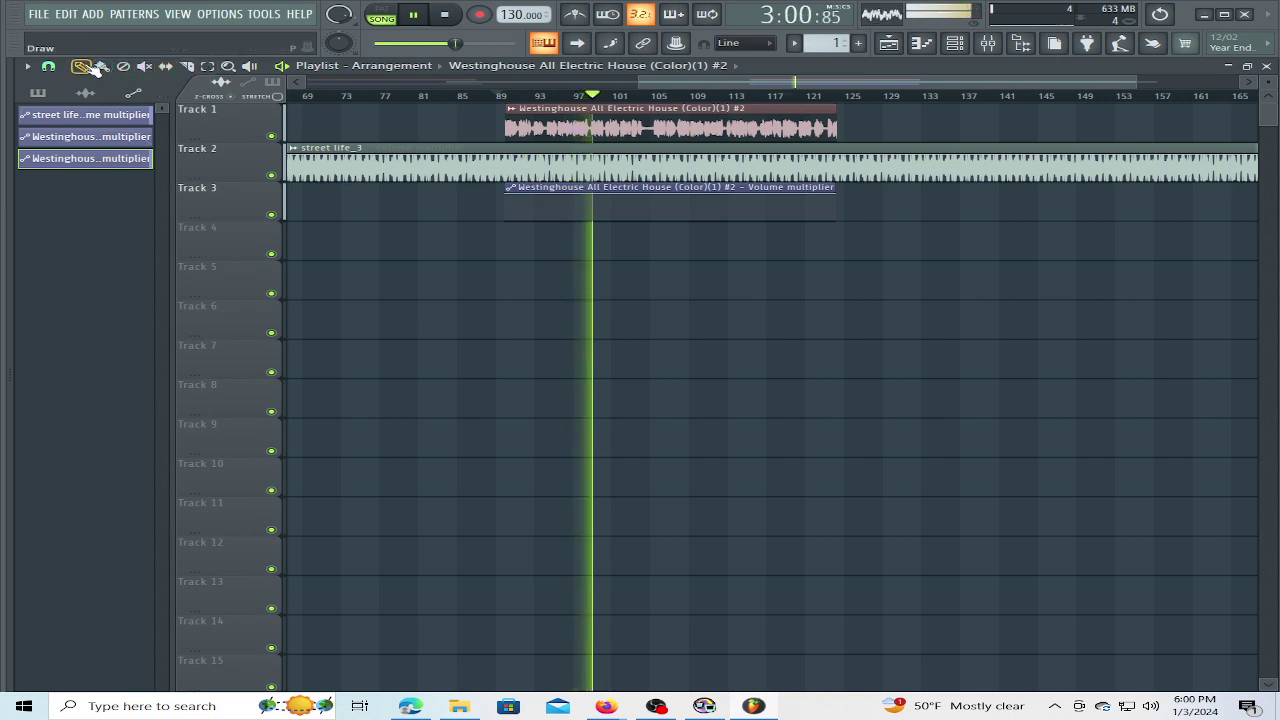
pyautogui.moveTo(835, 125); pyautogui.dragTo(648, 122)
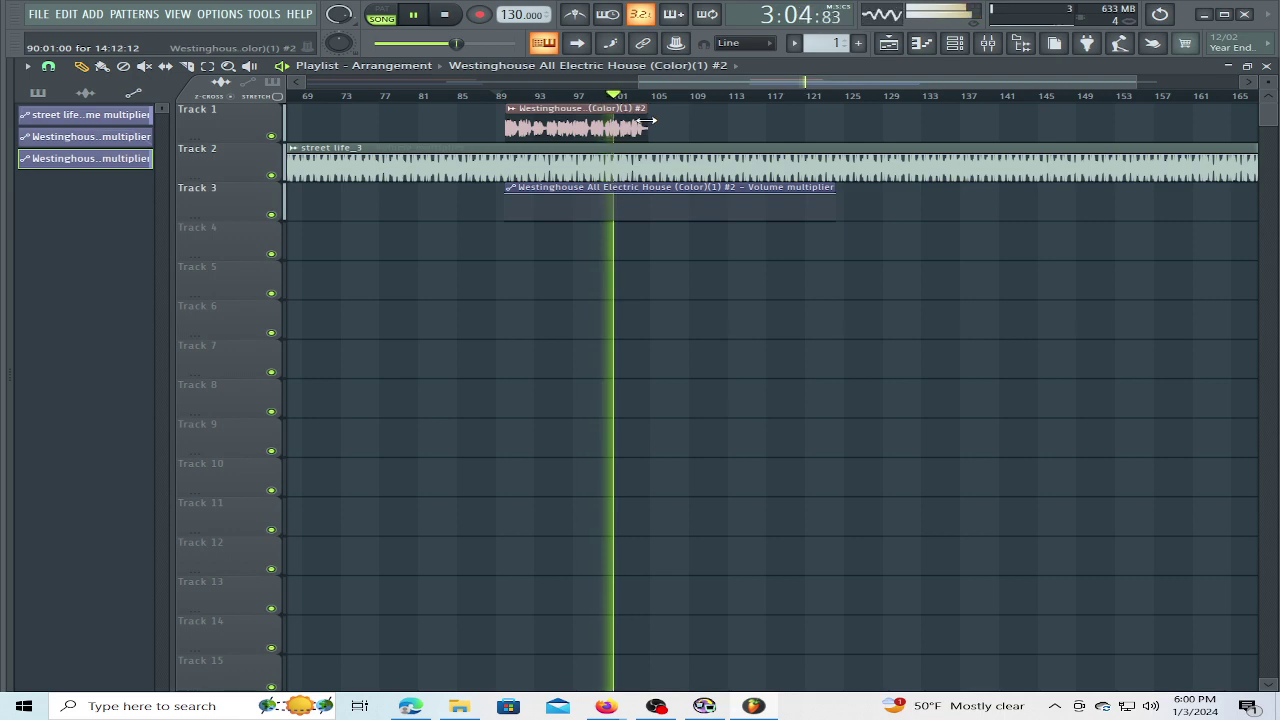
pyautogui.scroll(3, 645, 121)
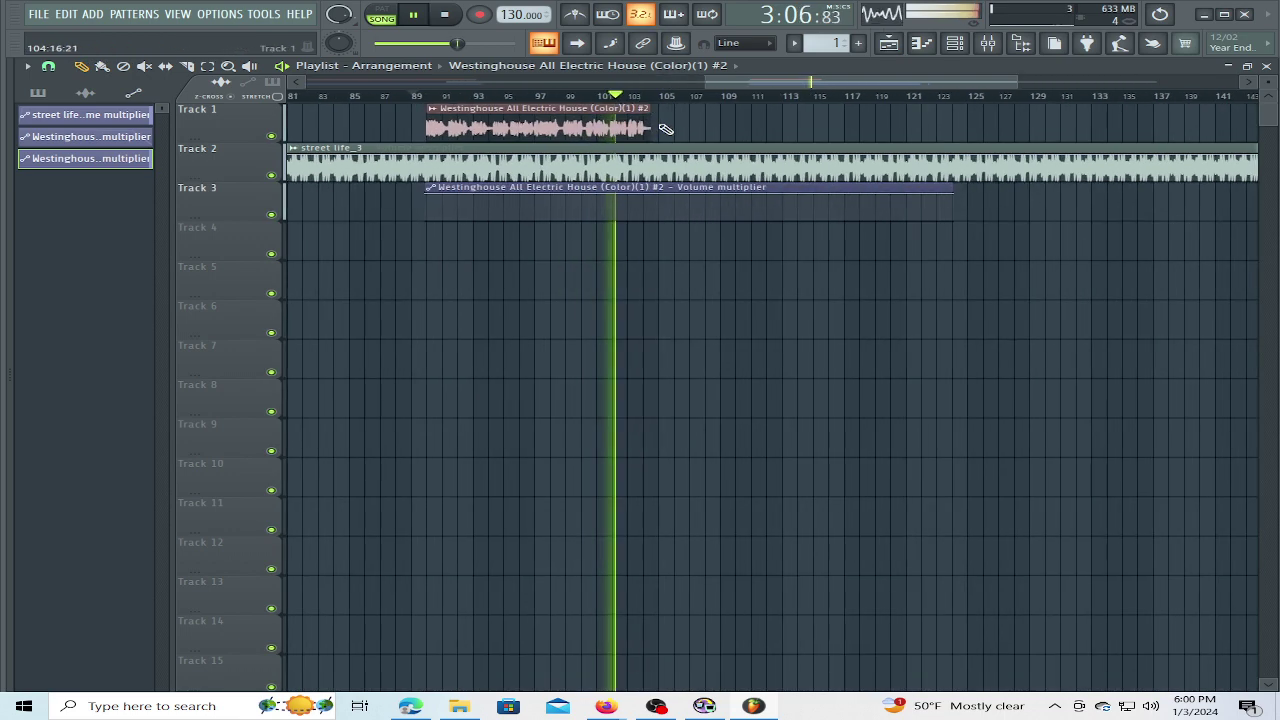
pyautogui.moveTo(650, 122); pyautogui.dragTo(630, 117)
# Place a copy of the shortened Westinghouse clip on Track 1 at 172:14:00, just past the end of street life_3.
pyautogui.click(545, 113)
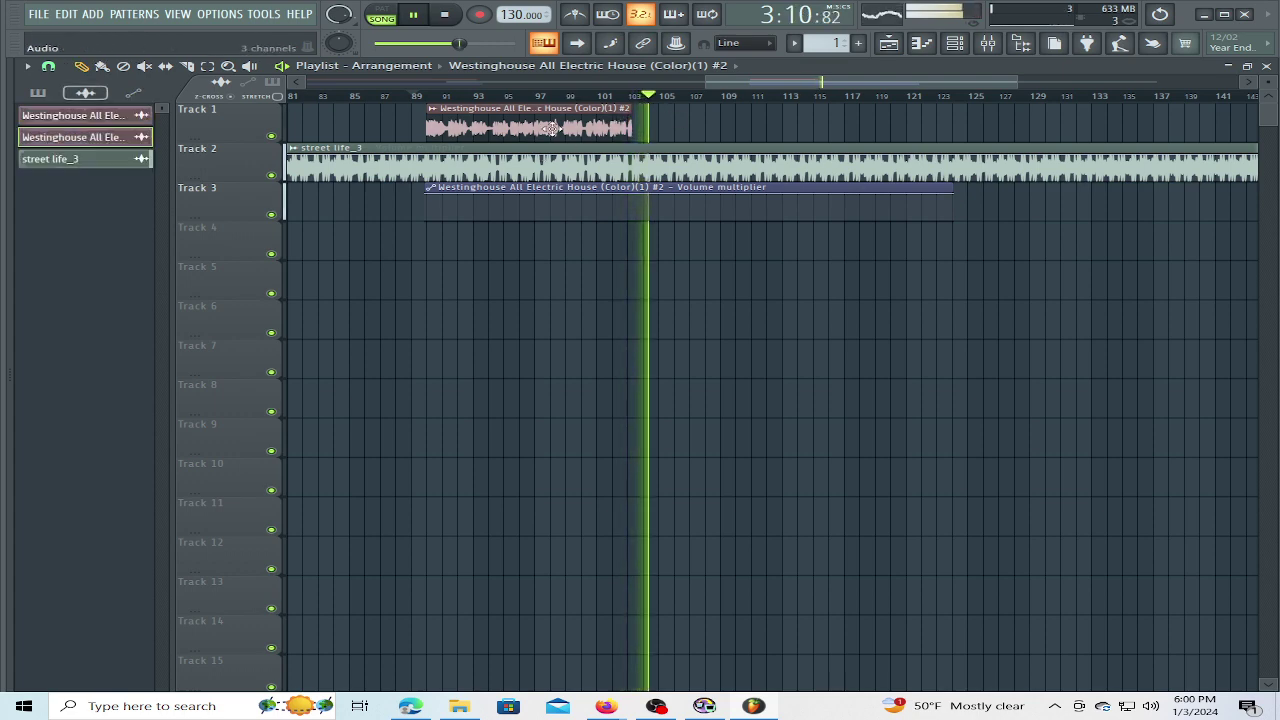
pyautogui.moveTo(929, 80); pyautogui.dragTo(1152, 107)
pyautogui.click(920, 99)
pyautogui.click(1014, 119)
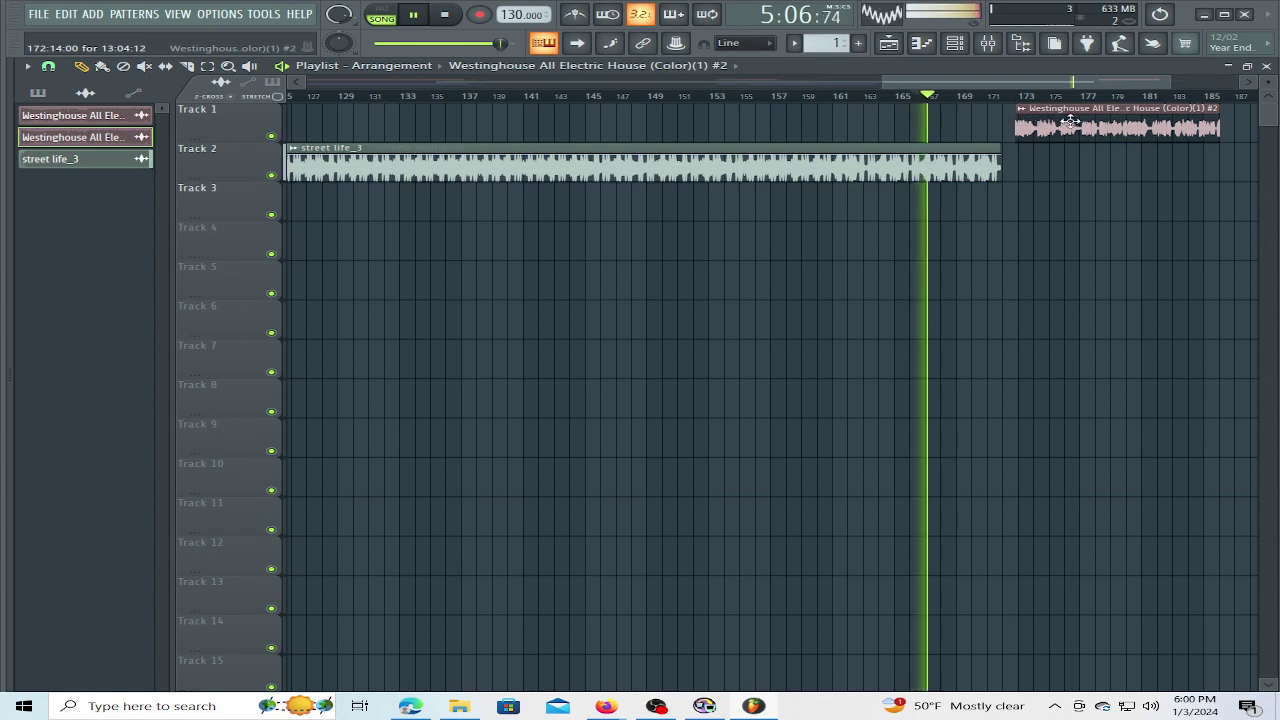
# Move the third Westinghouse clip back to 160:11:00 so it overlaps the end of street life_3, checking the timing in playback.
pyautogui.moveTo(1070, 121); pyautogui.dragTo(807, 120)
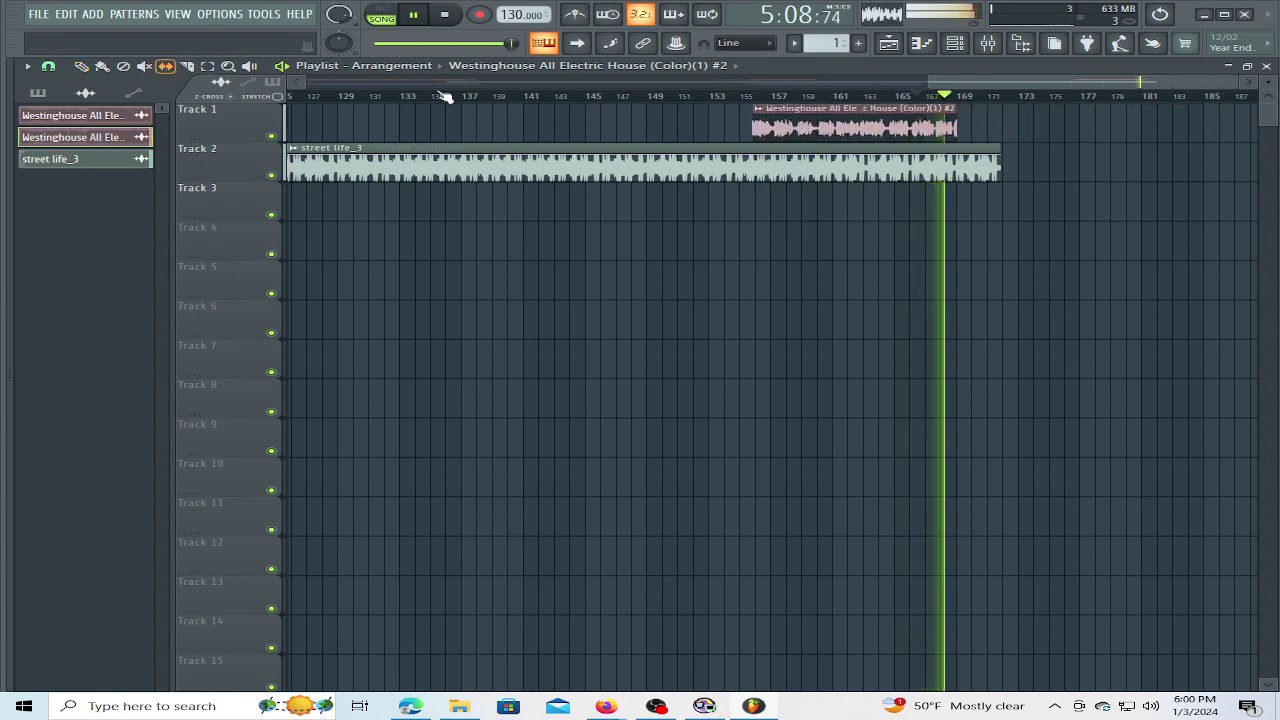
pyautogui.moveTo(921, 113); pyautogui.dragTo(949, 115)
pyautogui.click(779, 96)
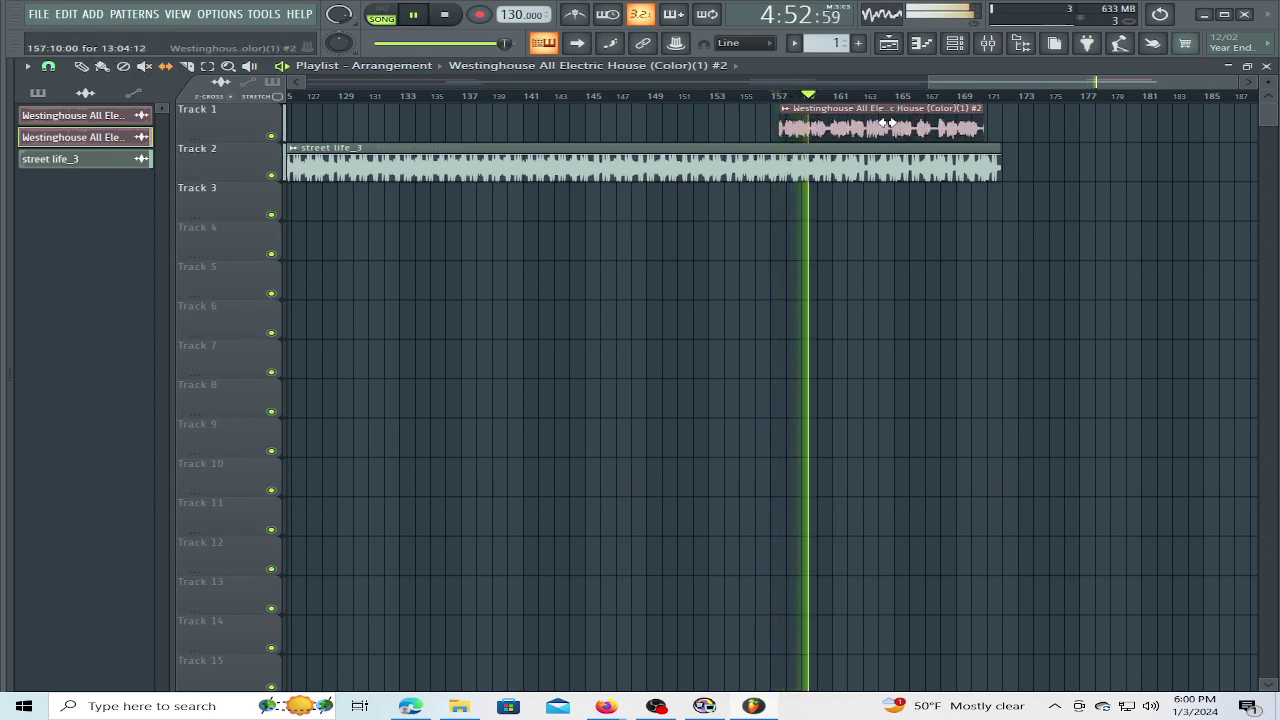
pyautogui.click(776, 97)
pyautogui.moveTo(829, 113); pyautogui.dragTo(902, 112)
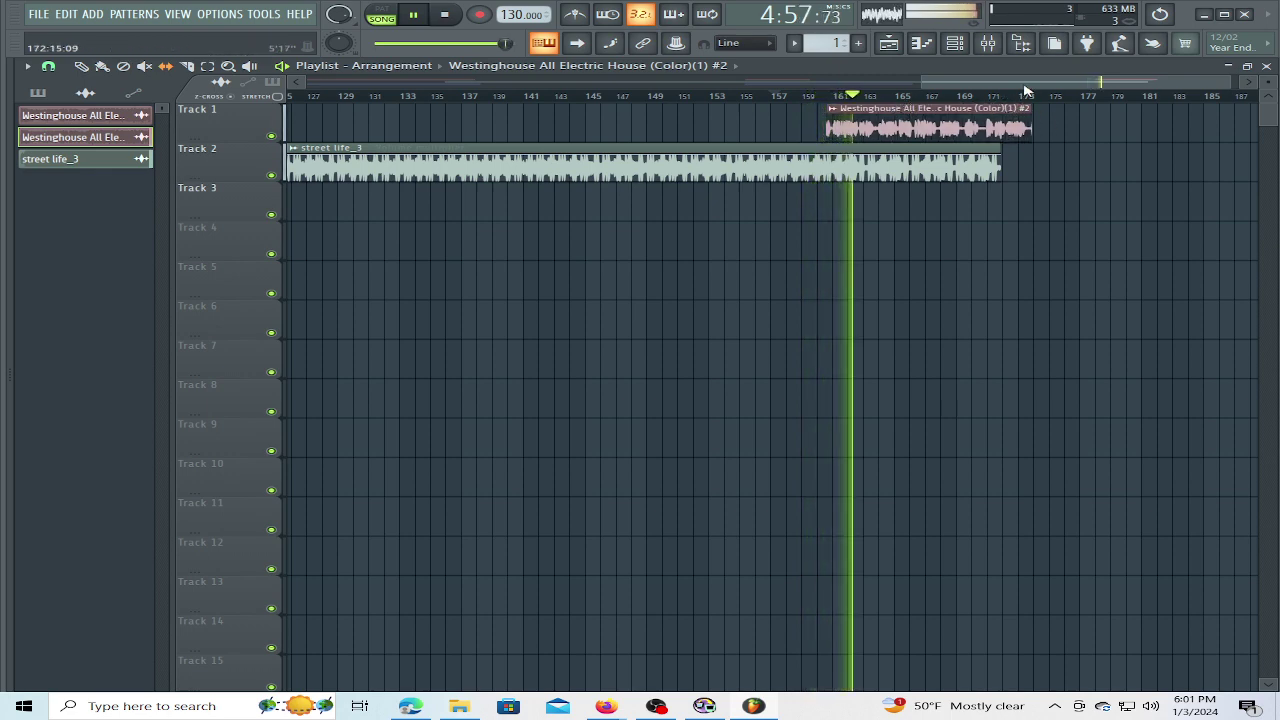
# Extend the end of the third Westinghouse clip on Track 1 to a length of 45:10:12.
pyautogui.moveTo(1035, 83); pyautogui.dragTo(1098, 84)
pyautogui.scroll(3, 893, 96)
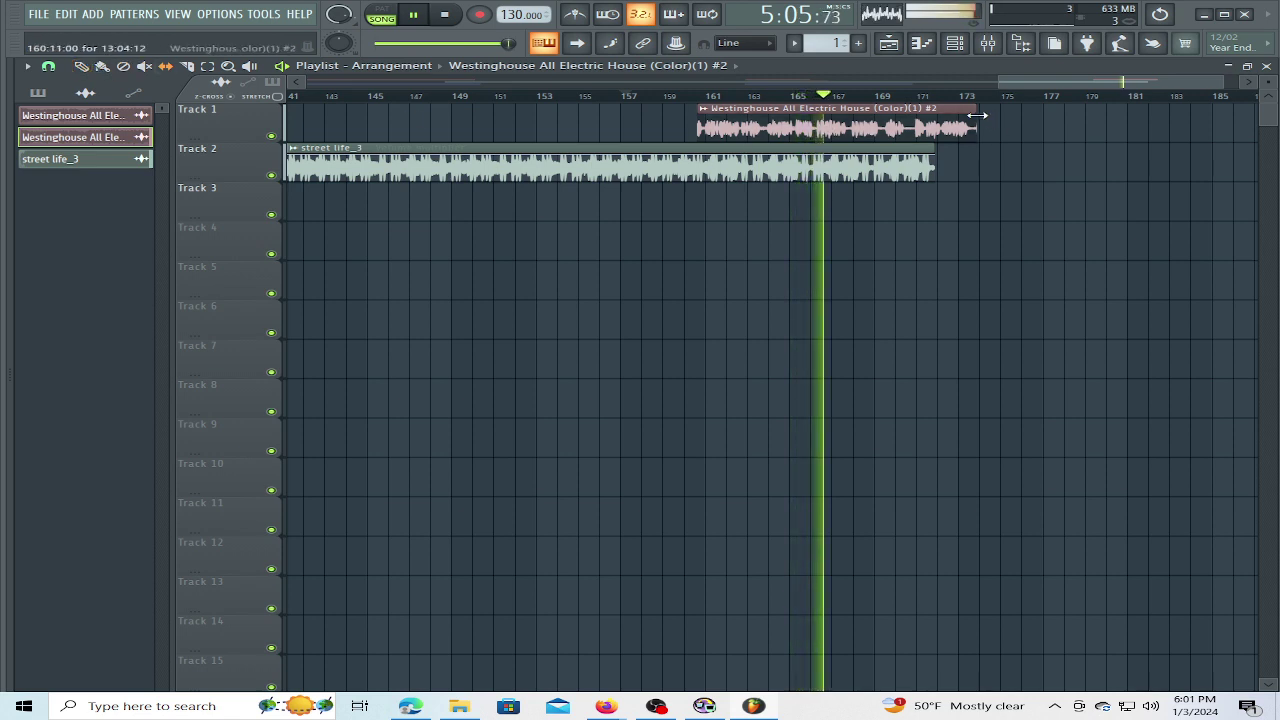
pyautogui.moveTo(977, 118); pyautogui.dragTo(993, 116)
pyautogui.hotkey('ctrl', 'z')
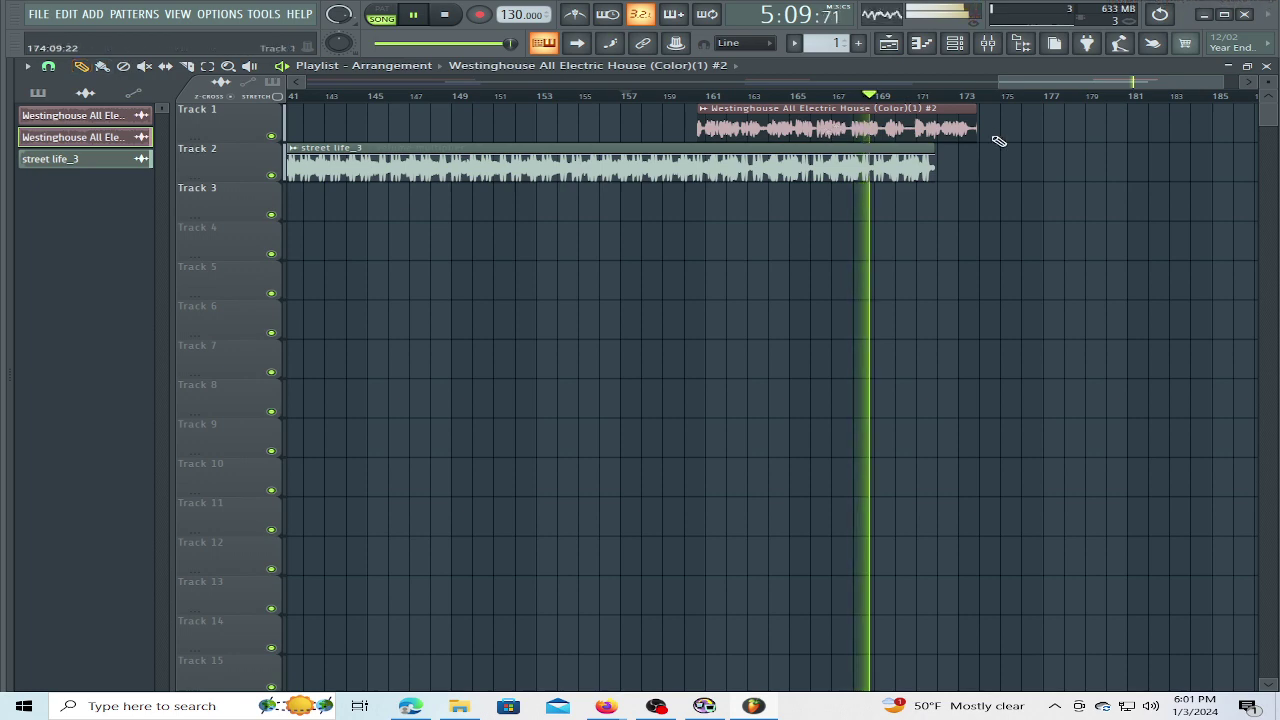
pyautogui.moveTo(977, 121); pyautogui.dragTo(1238, 128)
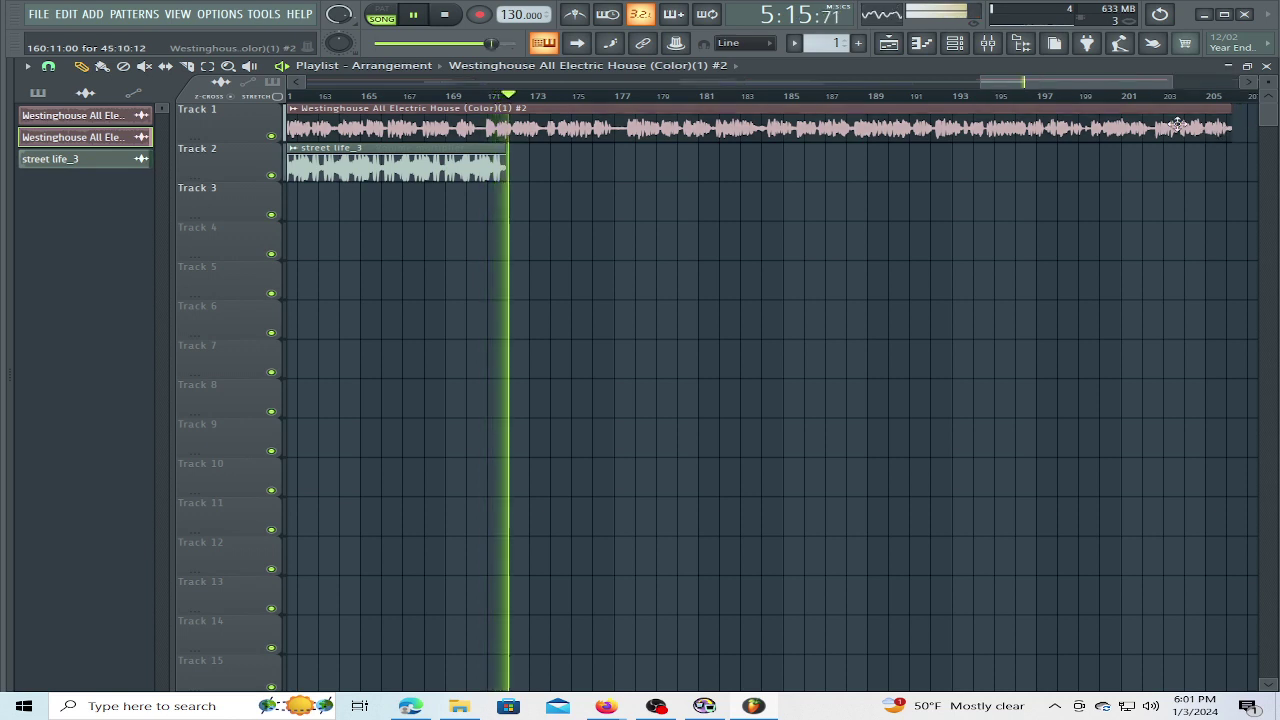
# Slice the third Westinghouse clip at the silence at bar 177, check the cut in playback, and remove the part after it.
pyautogui.moveTo(1107, 82); pyautogui.dragTo(1115, 83)
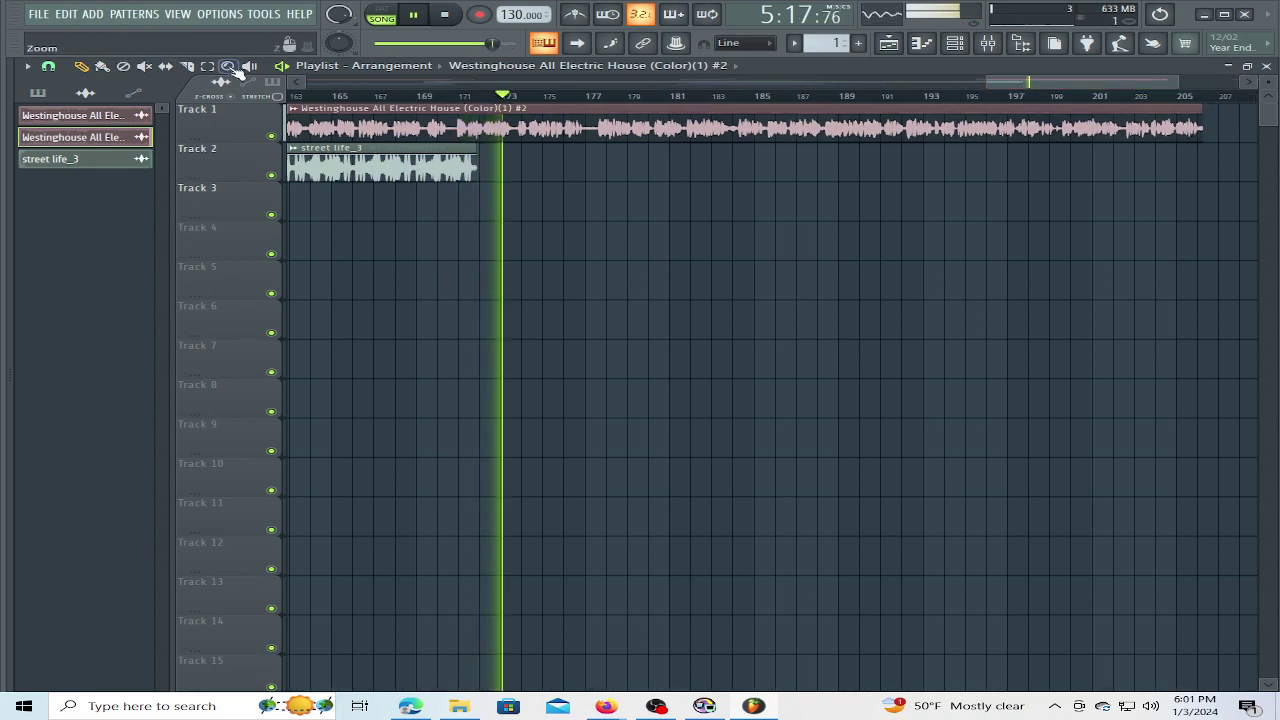
pyautogui.scroll(3, 730, 100)
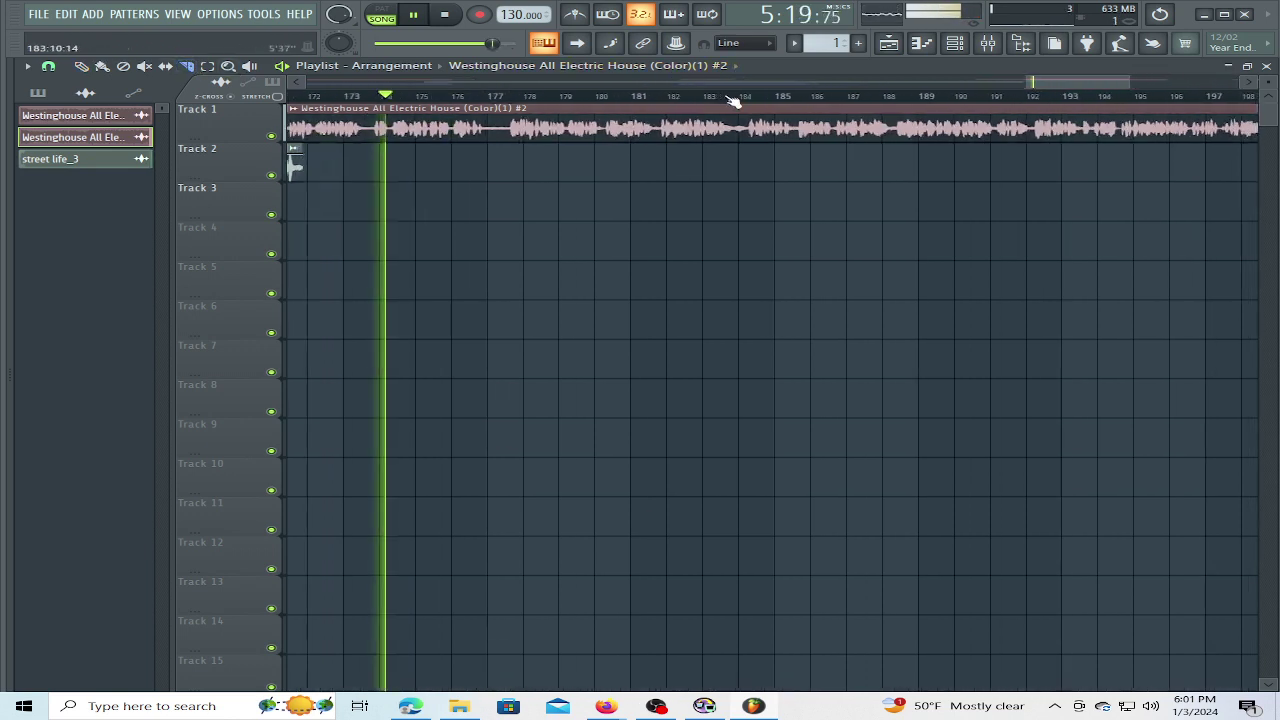
pyautogui.scroll(3, 471, 100)
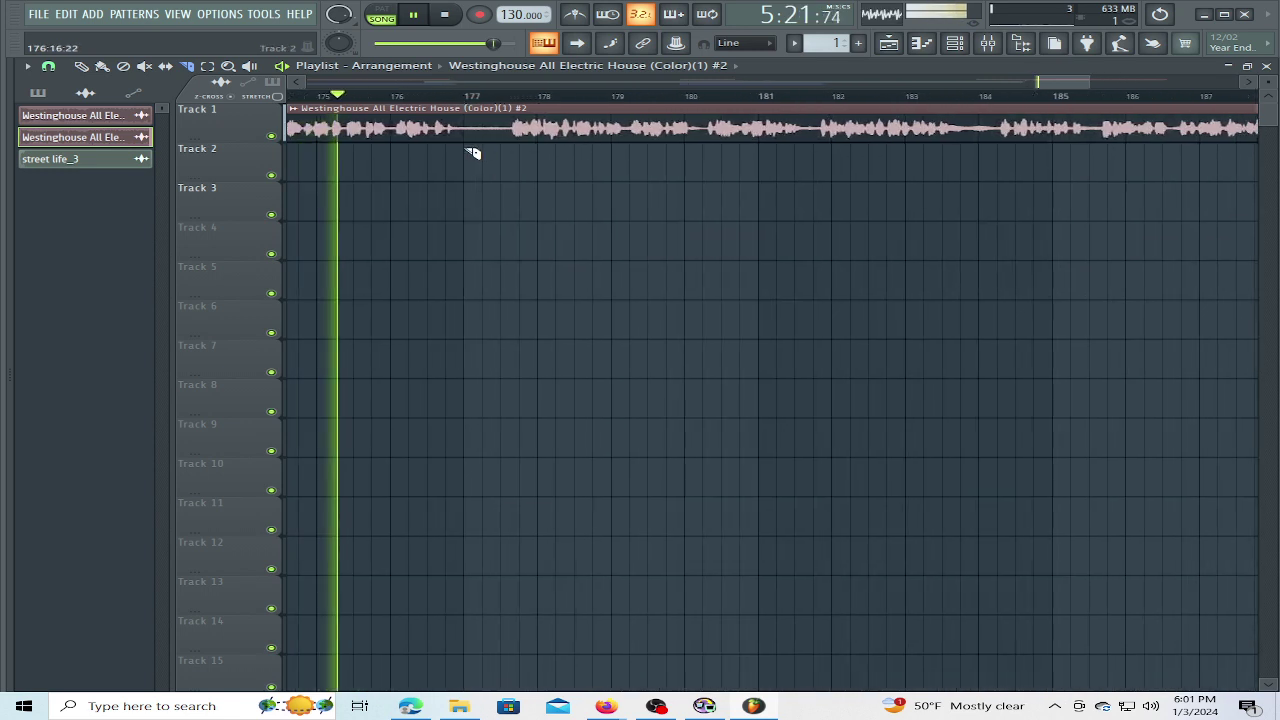
pyautogui.click(465, 110)
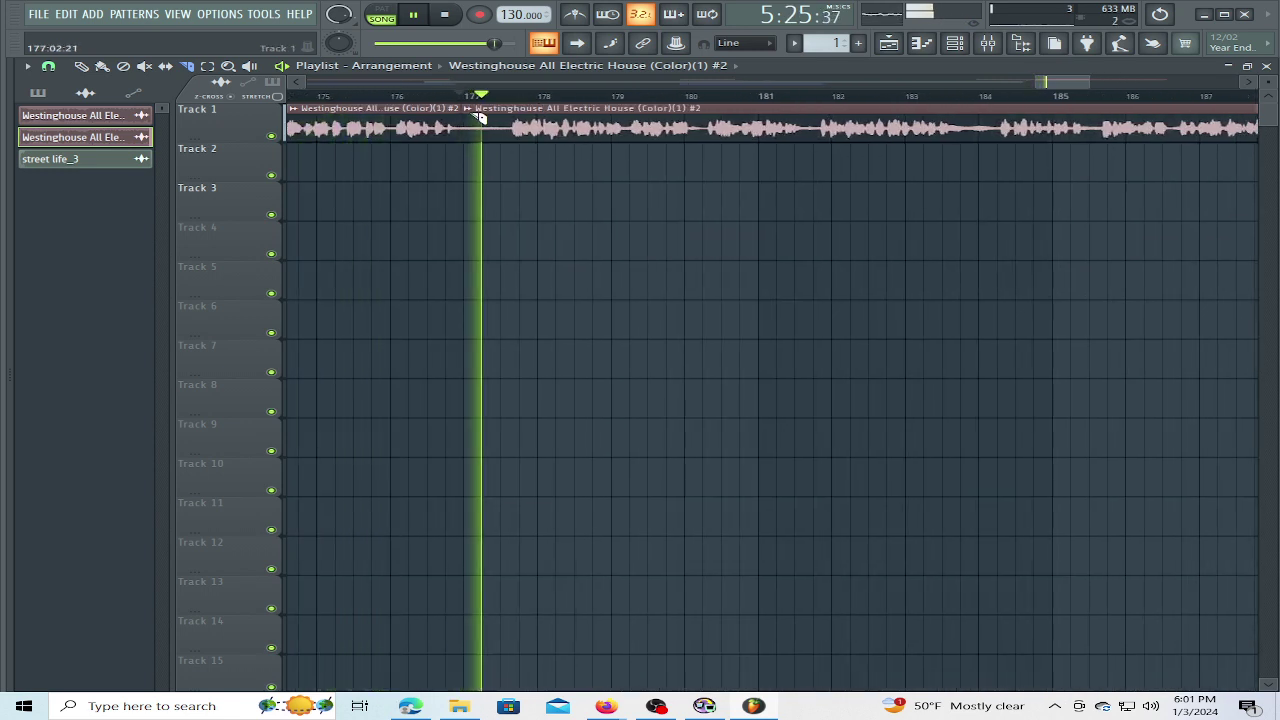
pyautogui.click(366, 98)
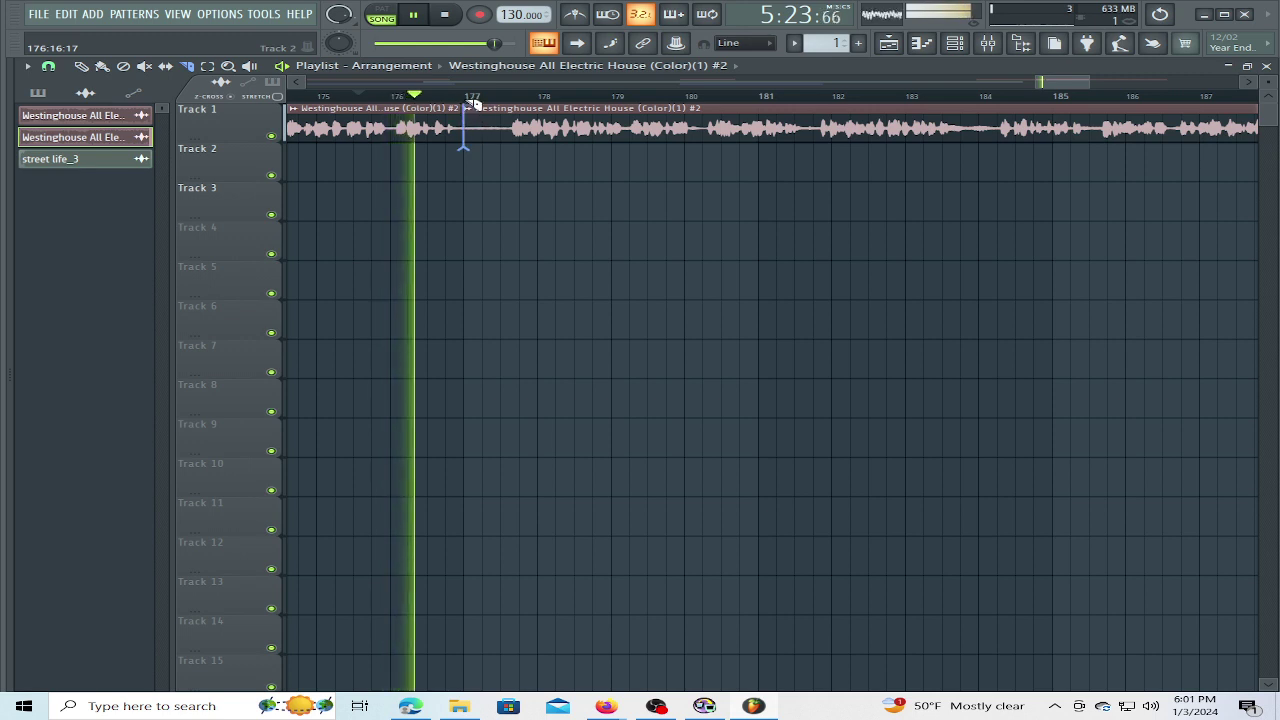
pyautogui.click(358, 97)
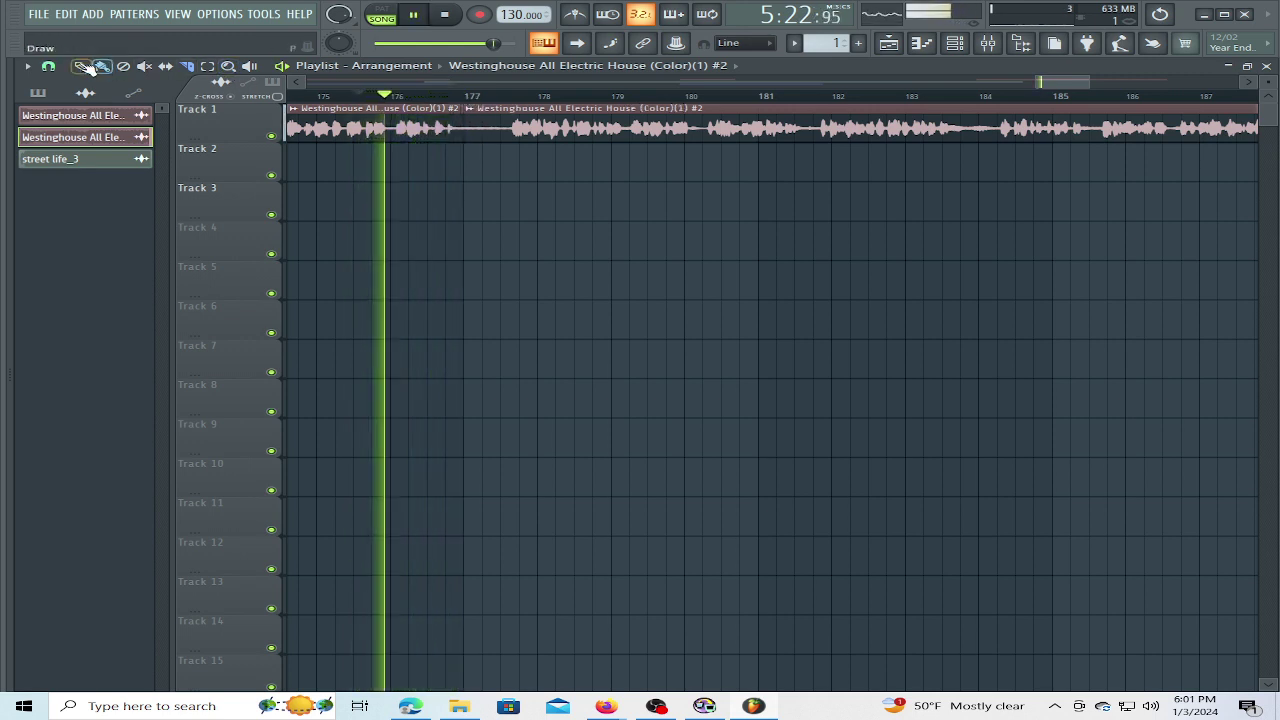
pyautogui.moveTo(583, 118); pyautogui.dragTo(697, 248)
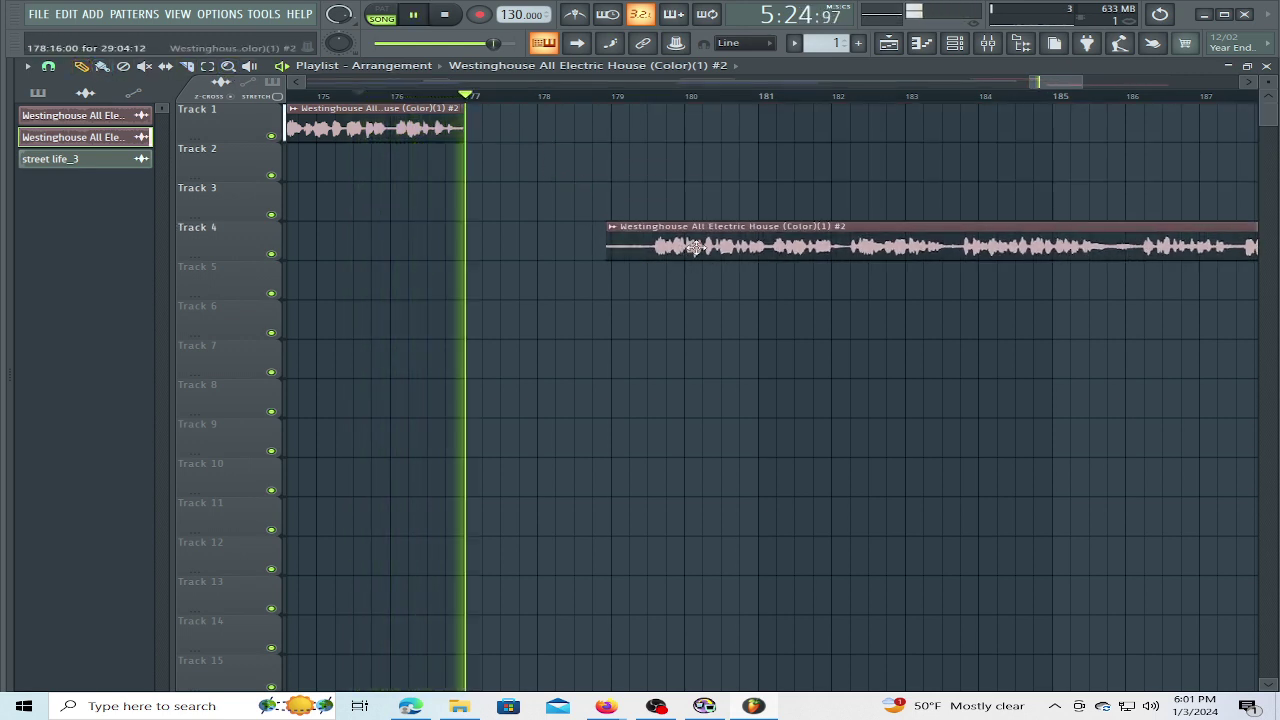
# Play the whole arrangement from the beginning to review all the clips.
pyautogui.scroll(-6, 489, 103)
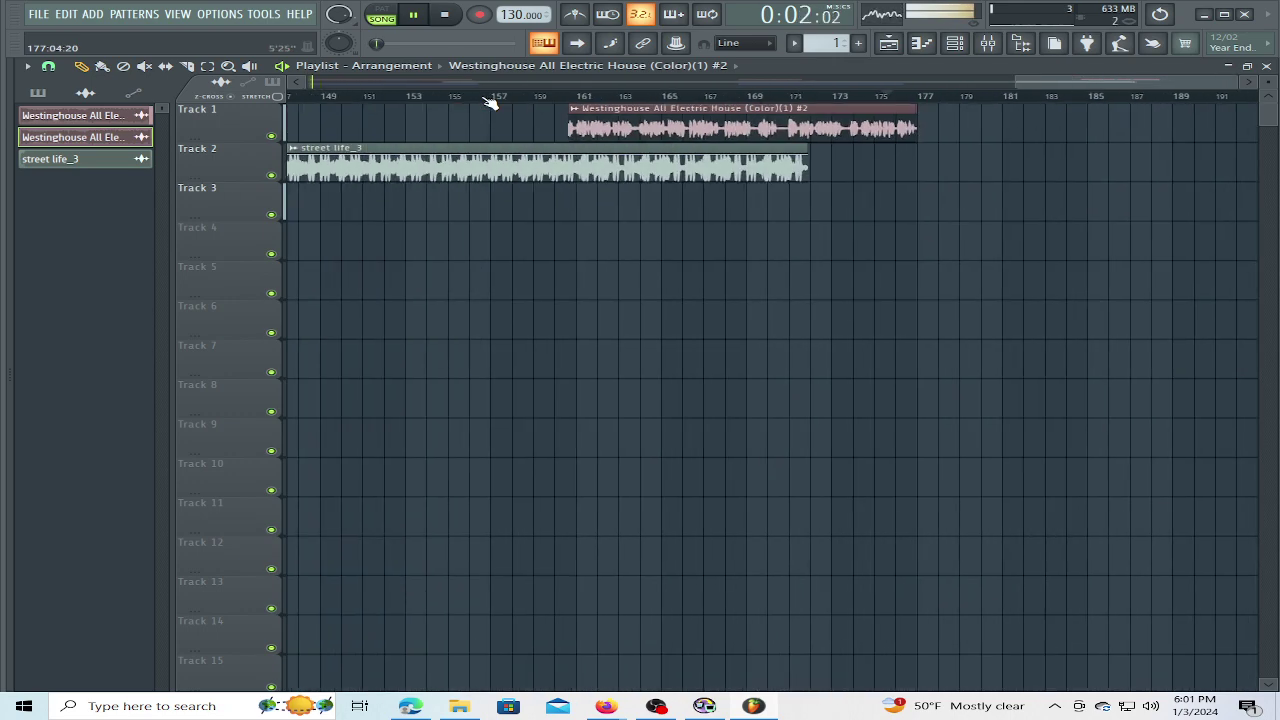
pyautogui.scroll(-2, 489, 103)
pyautogui.click(294, 92)
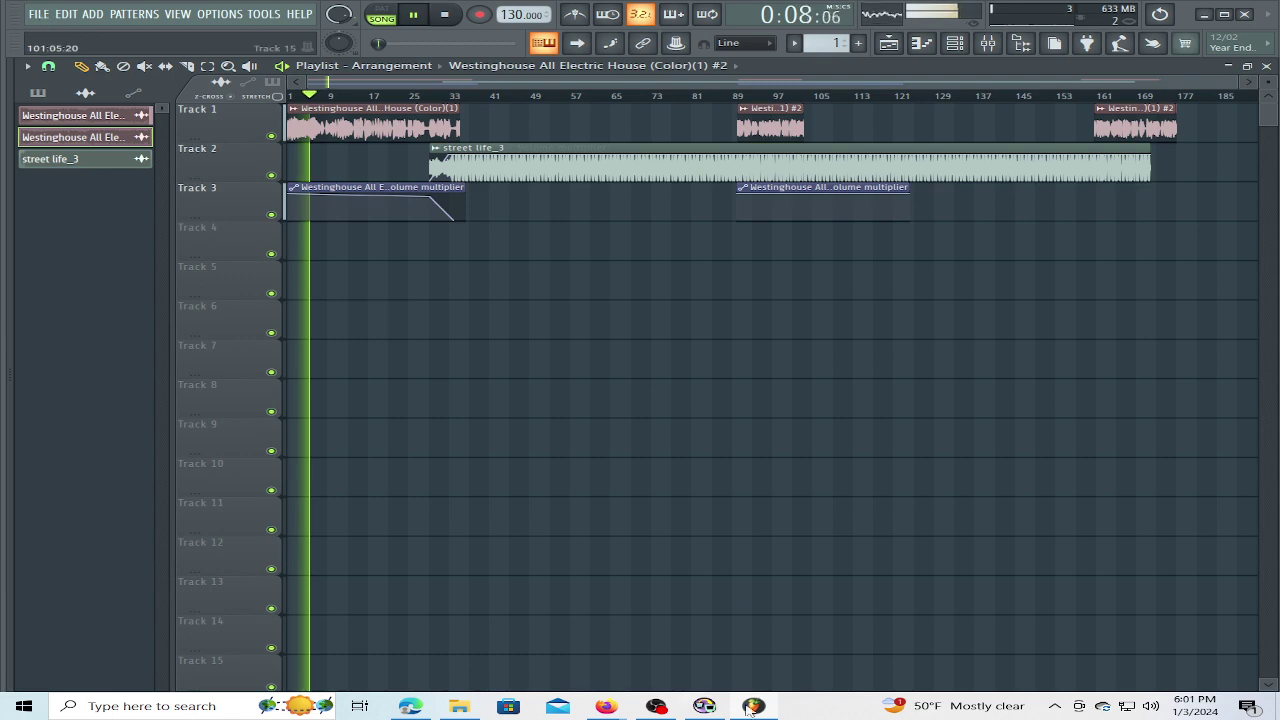
pyautogui.click(656, 706)
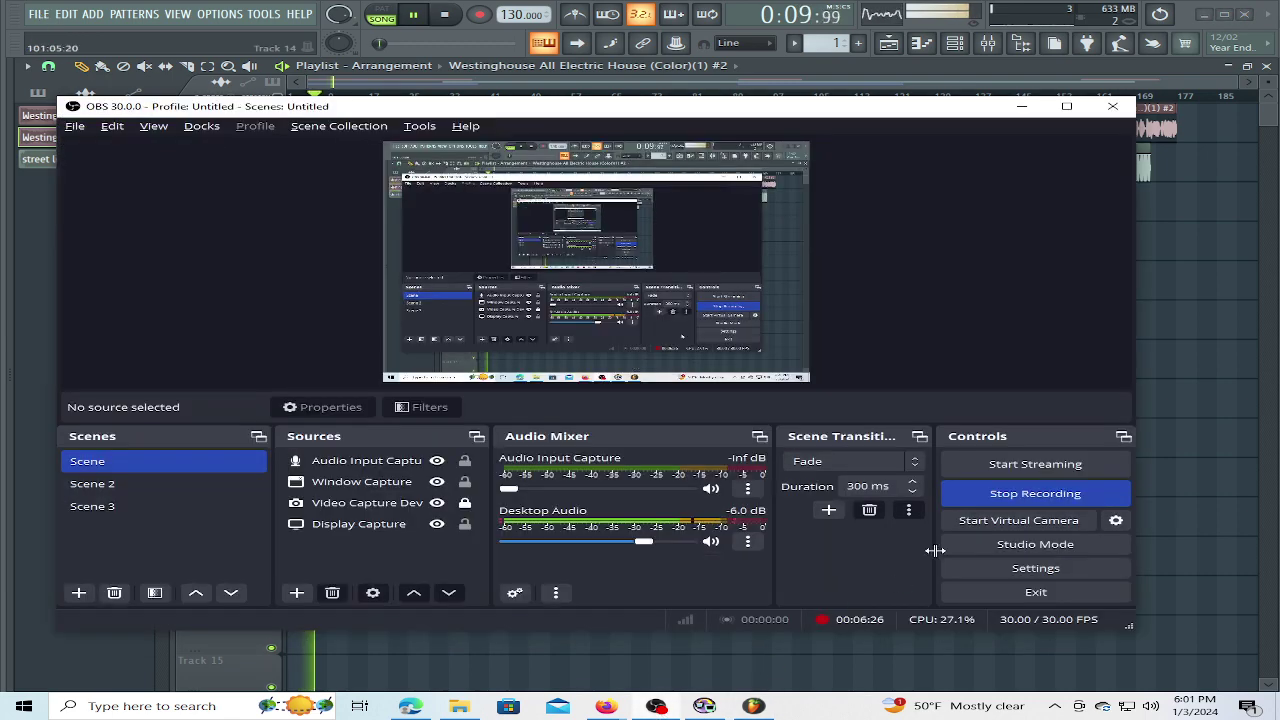